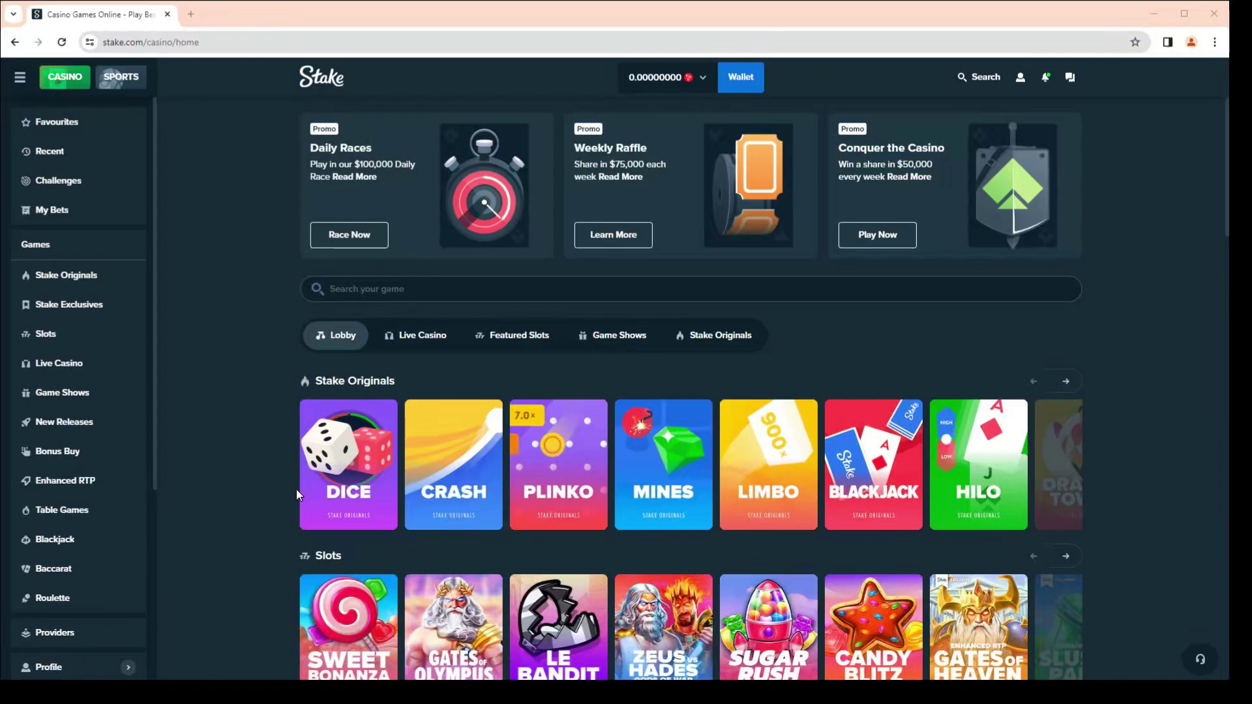
Open the Dice game, set its multiplier to 5.5 and switch the bet from Roll Over to Roll Under.
click(350, 440)
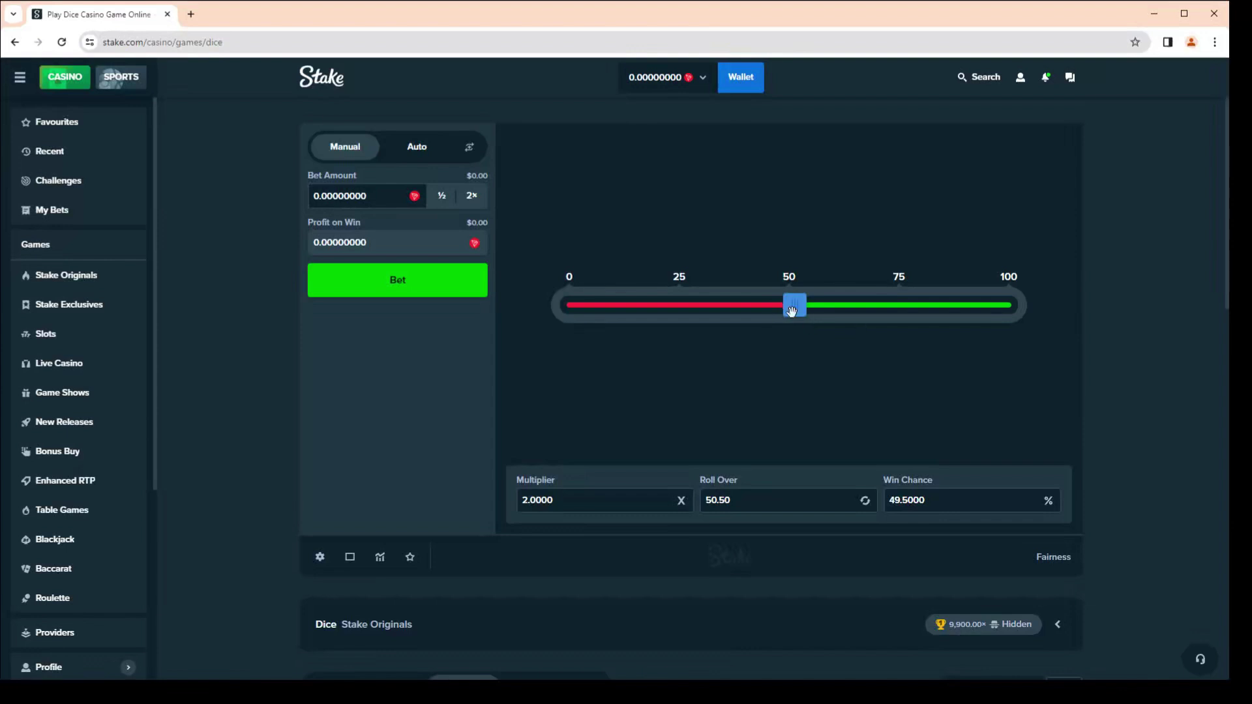
drag(795, 306, 782, 307)
click(565, 504)
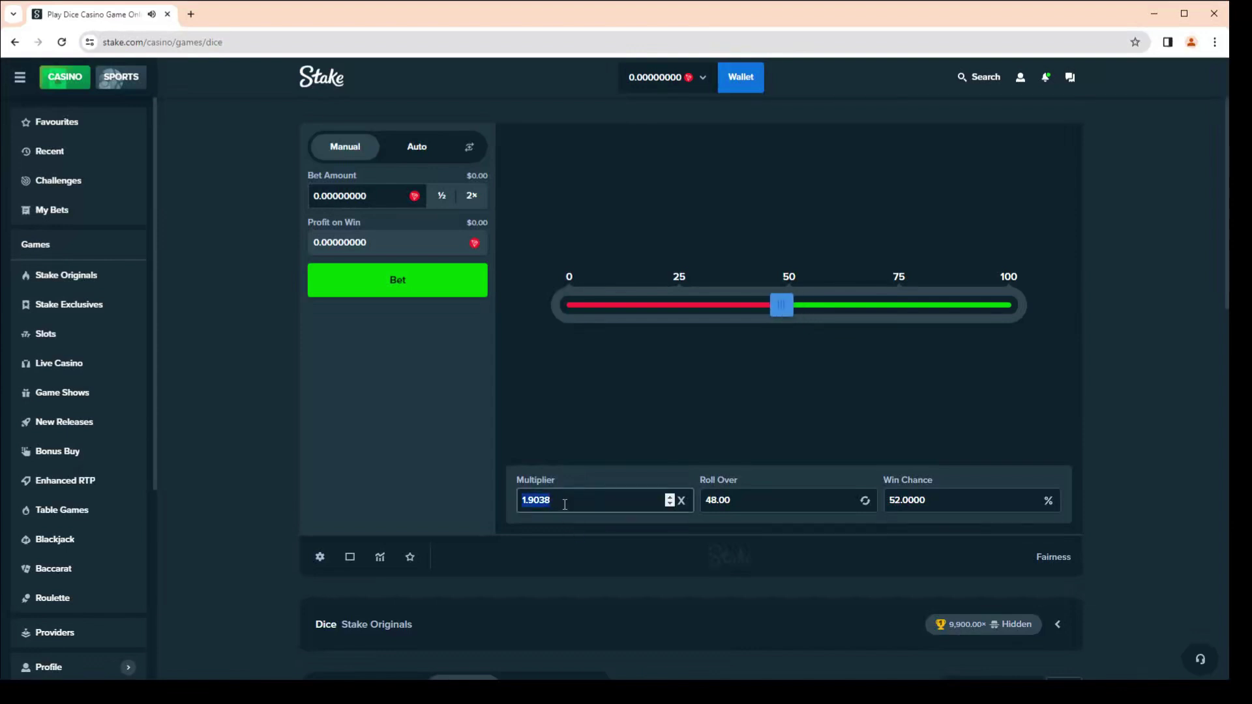
text(5.5)
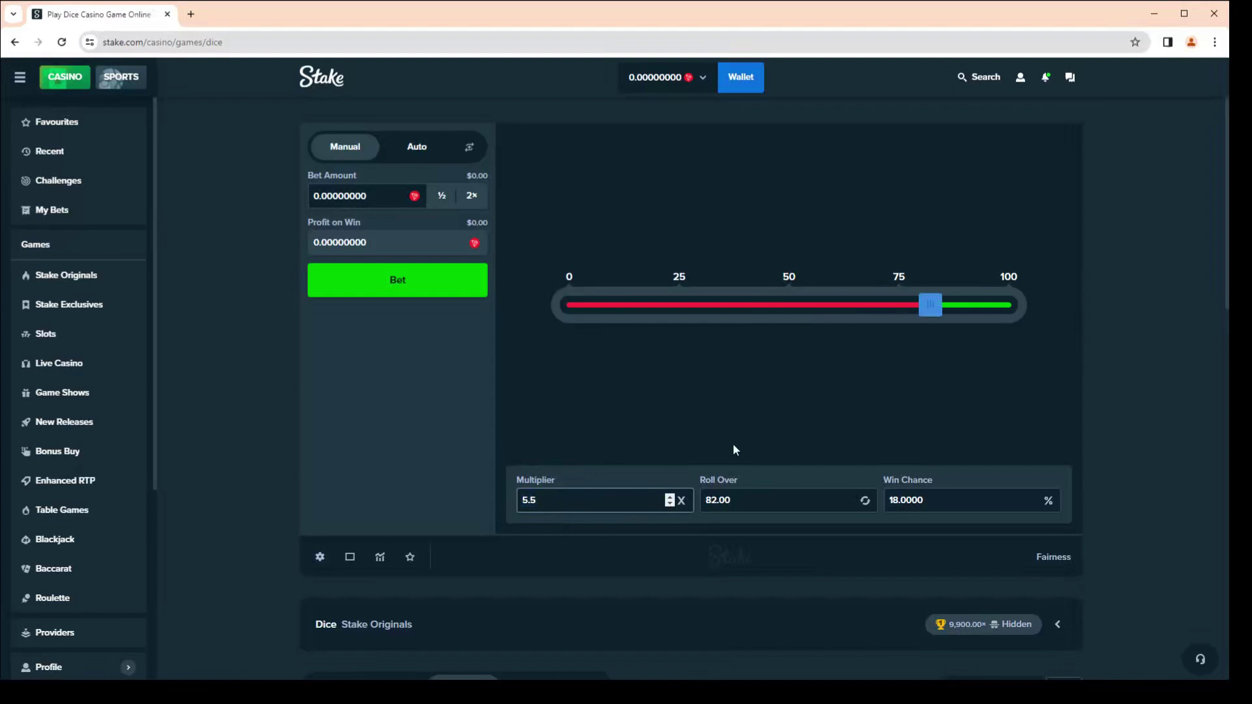
click(865, 501)
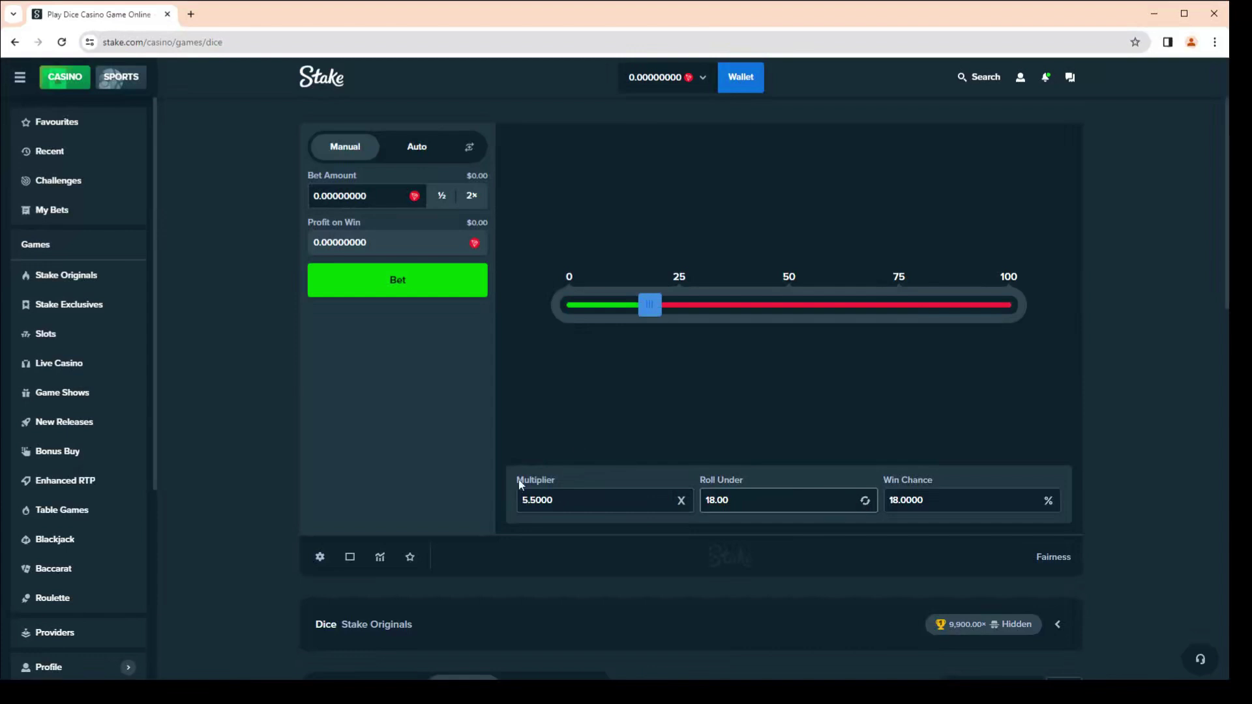
click(597, 426)
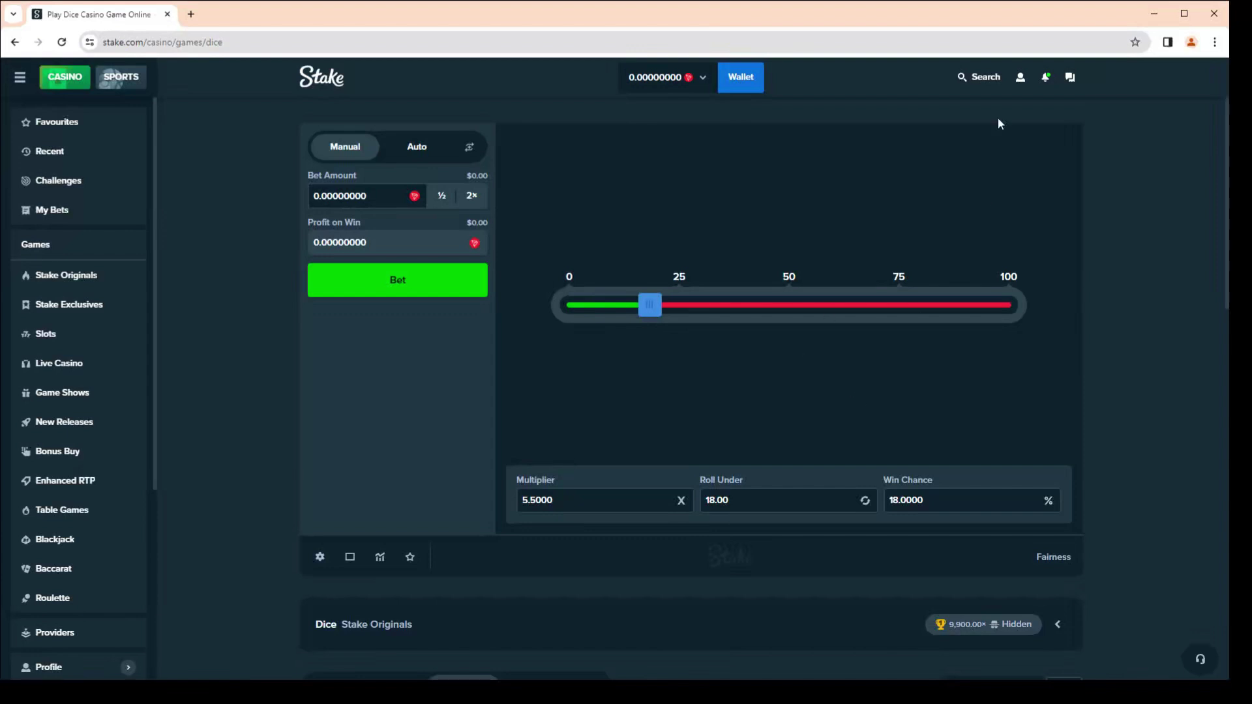
Open the second Dice bet in the My Bets history and expand its Provable Fairness details.
click(1021, 77)
click(1010, 263)
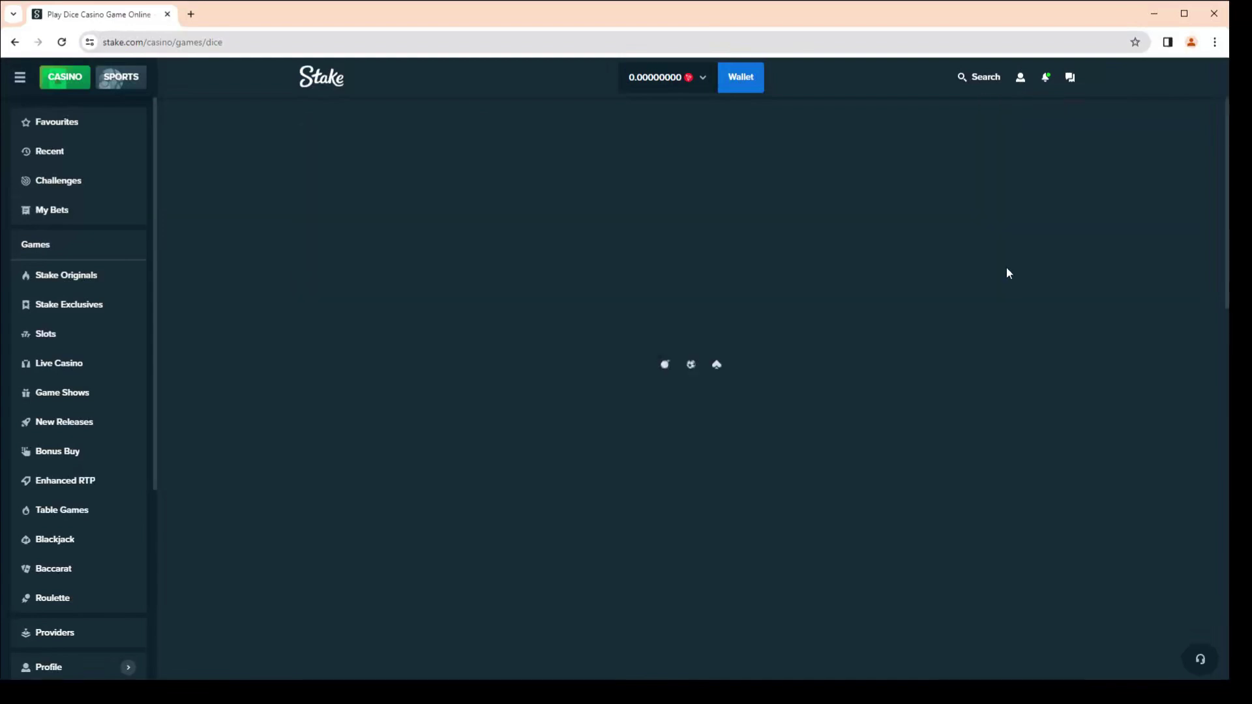
click(441, 287)
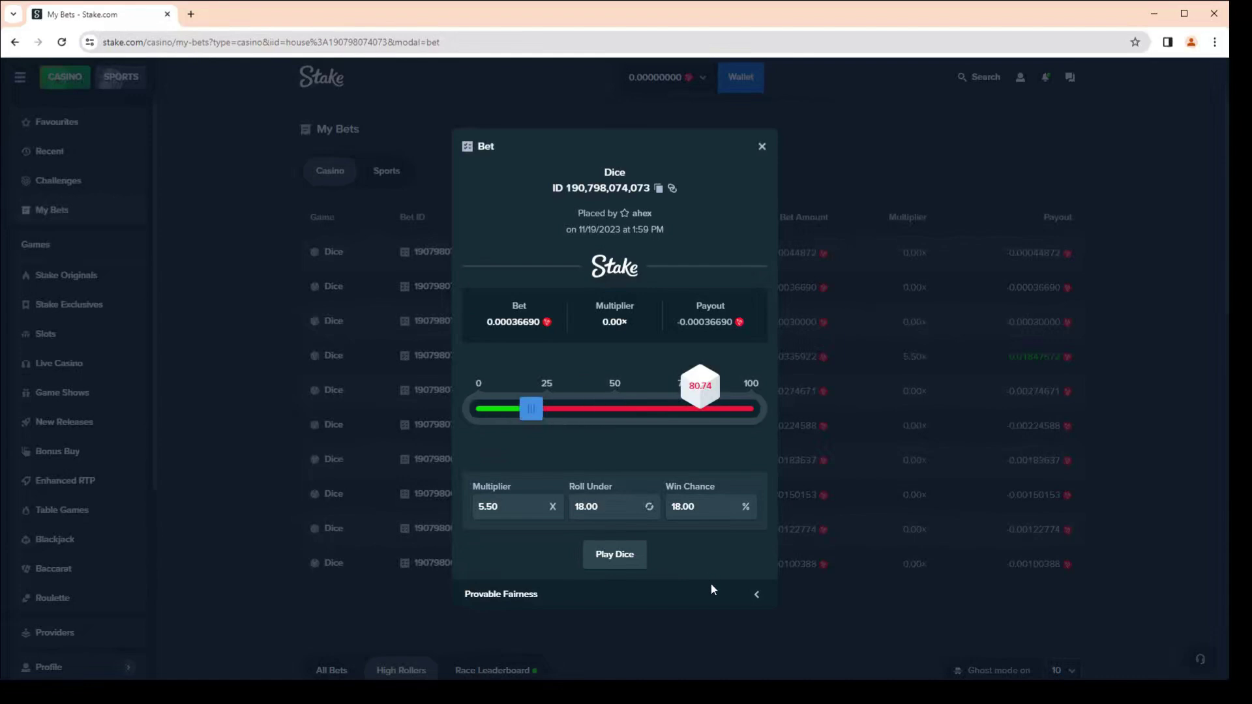
click(752, 595)
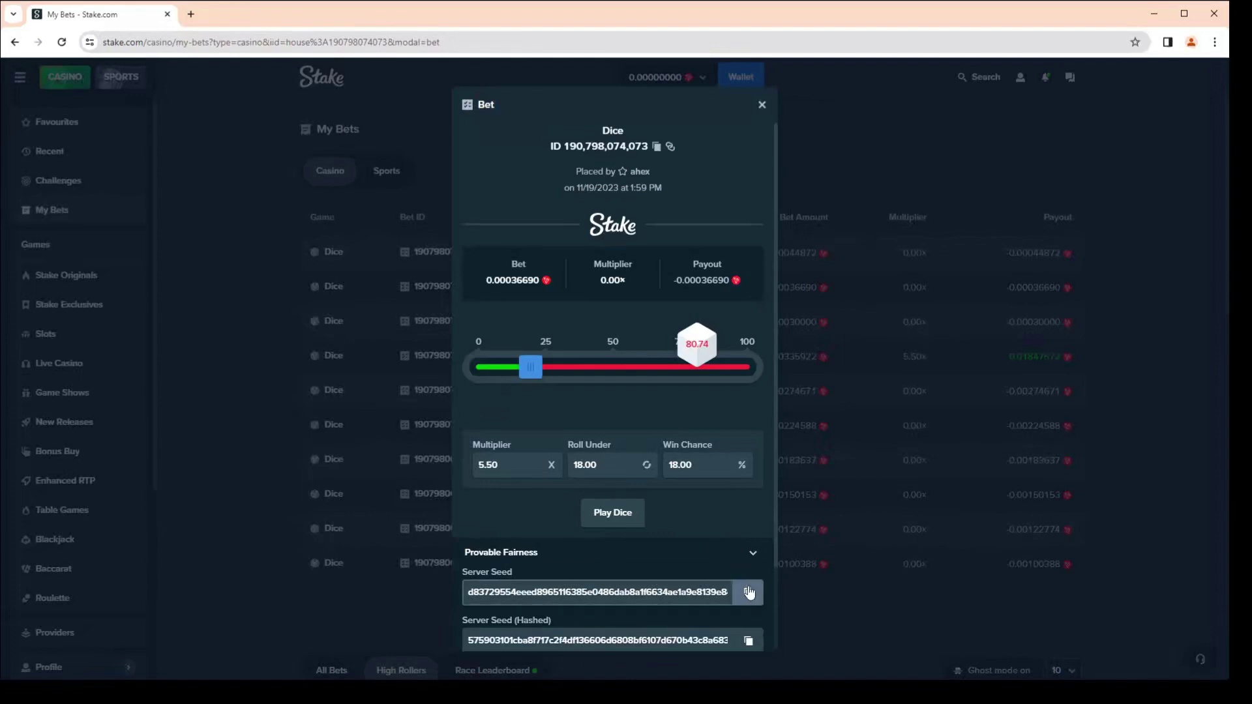
scroll(694, 527, down, 3)
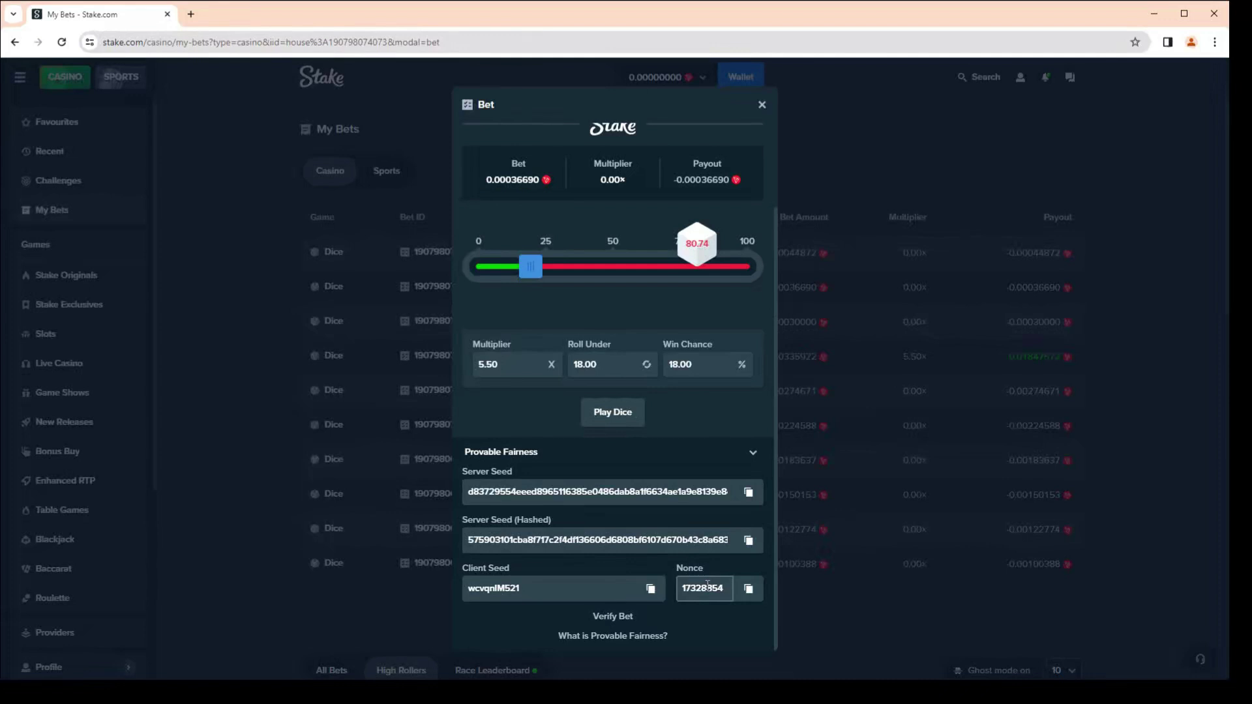
Examine the bet's server seed, hashed server seed, client seed and nonce.
click(595, 498)
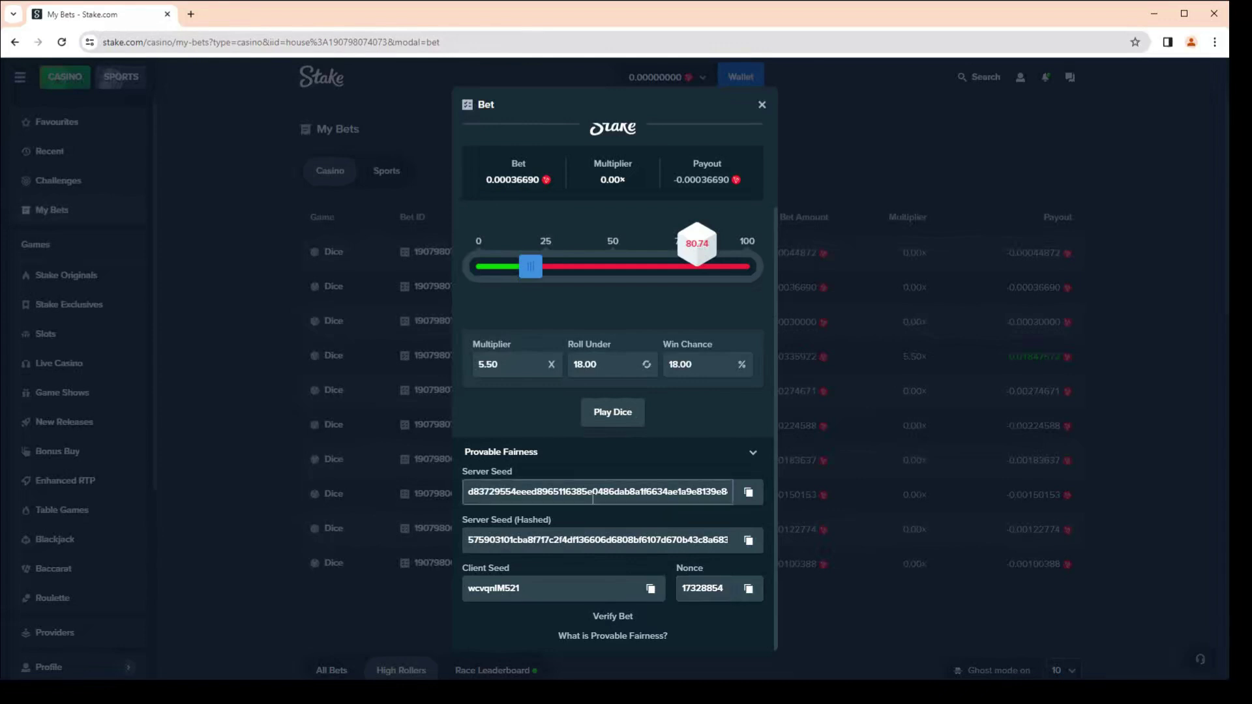
click(619, 463)
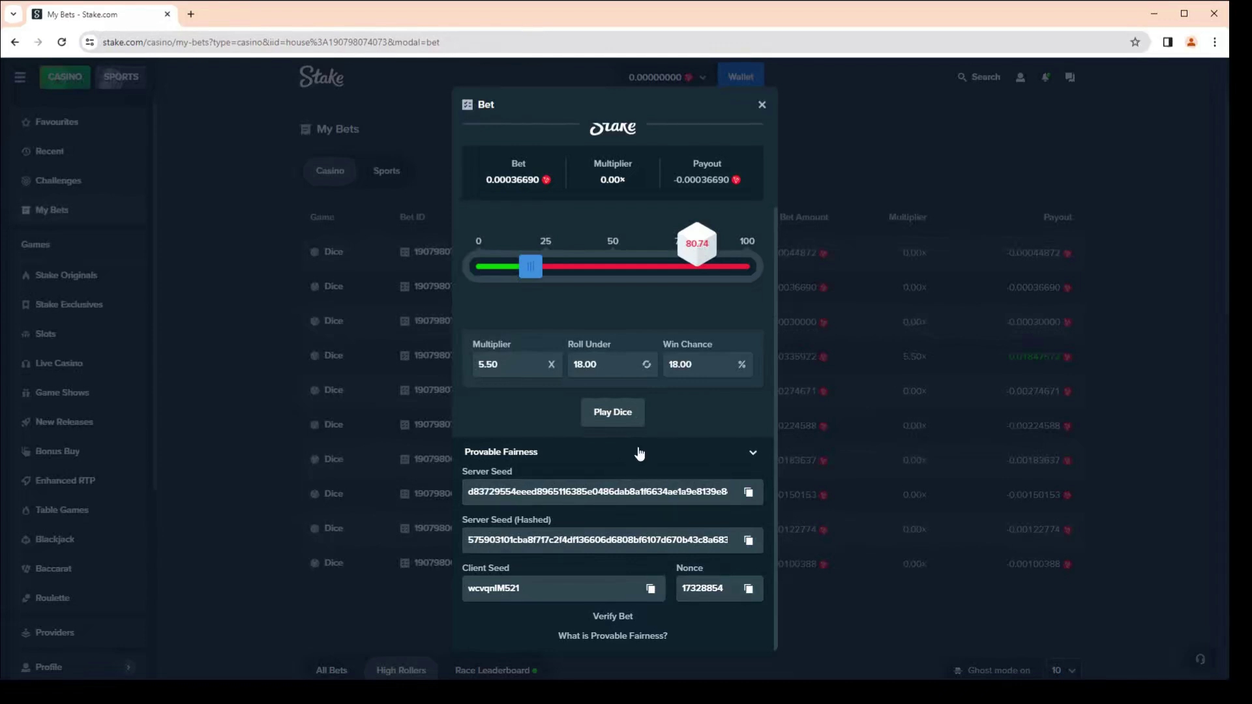
click(471, 495)
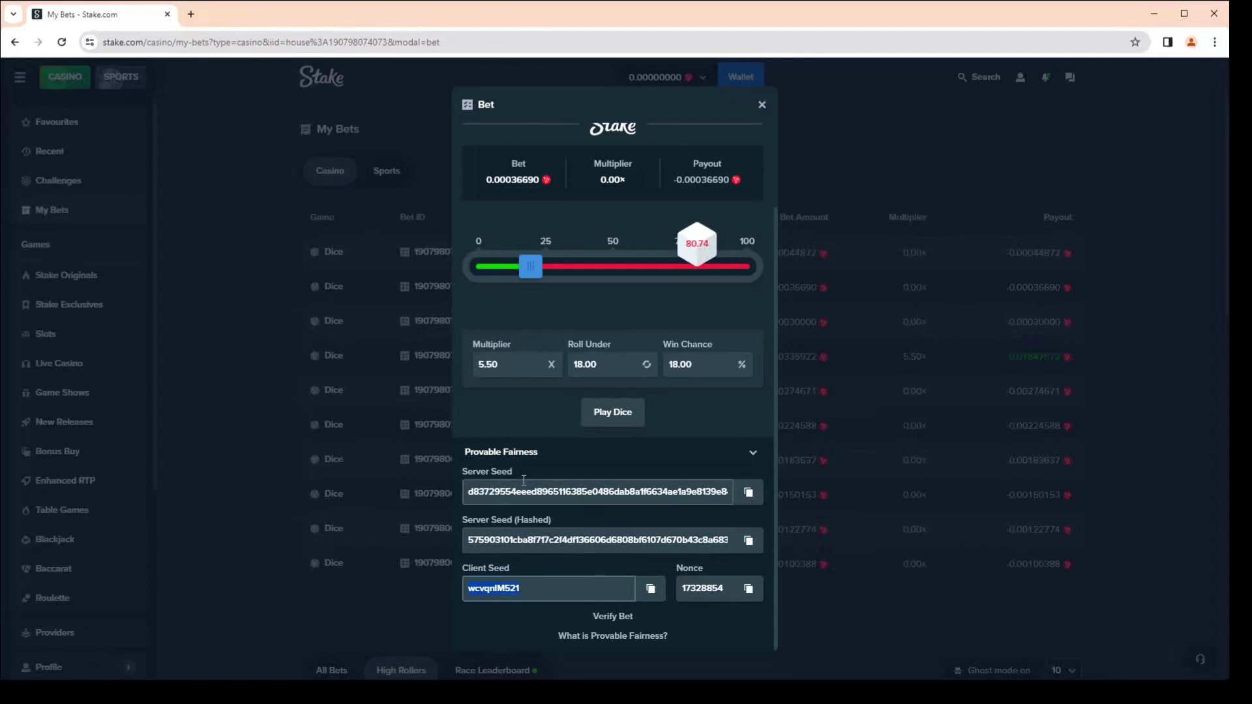
double_click(512, 542)
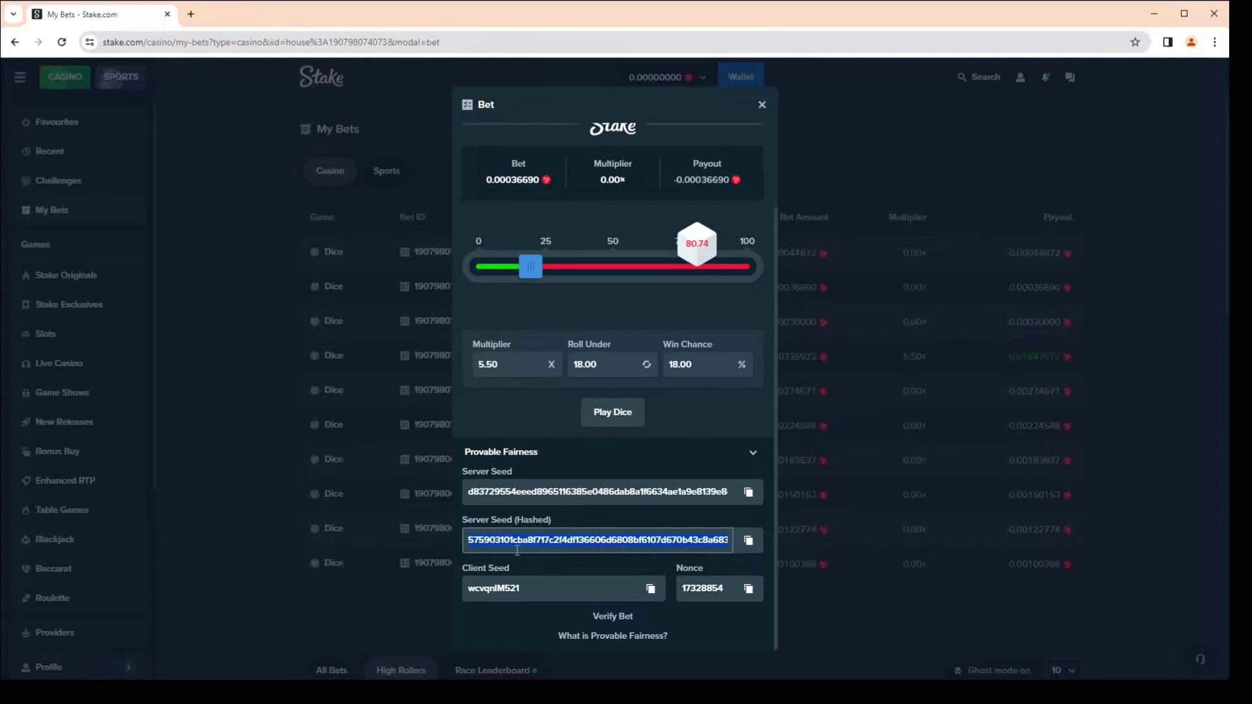
click(542, 567)
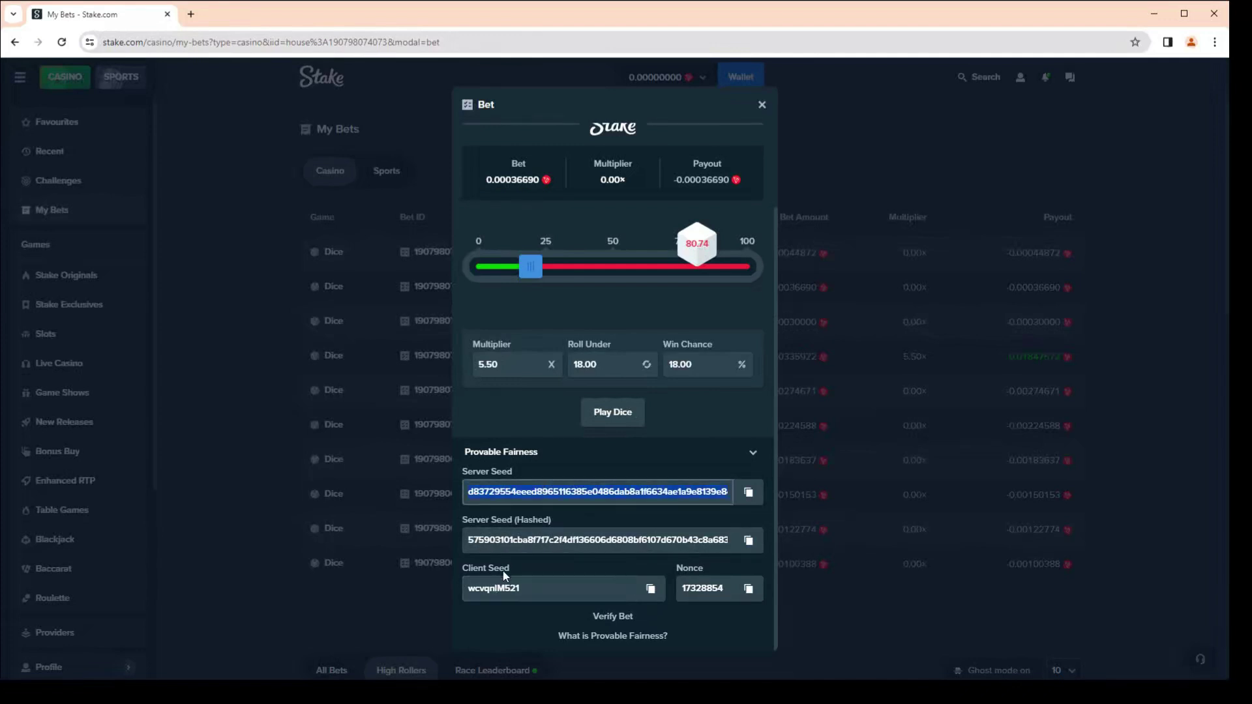
double_click(499, 588)
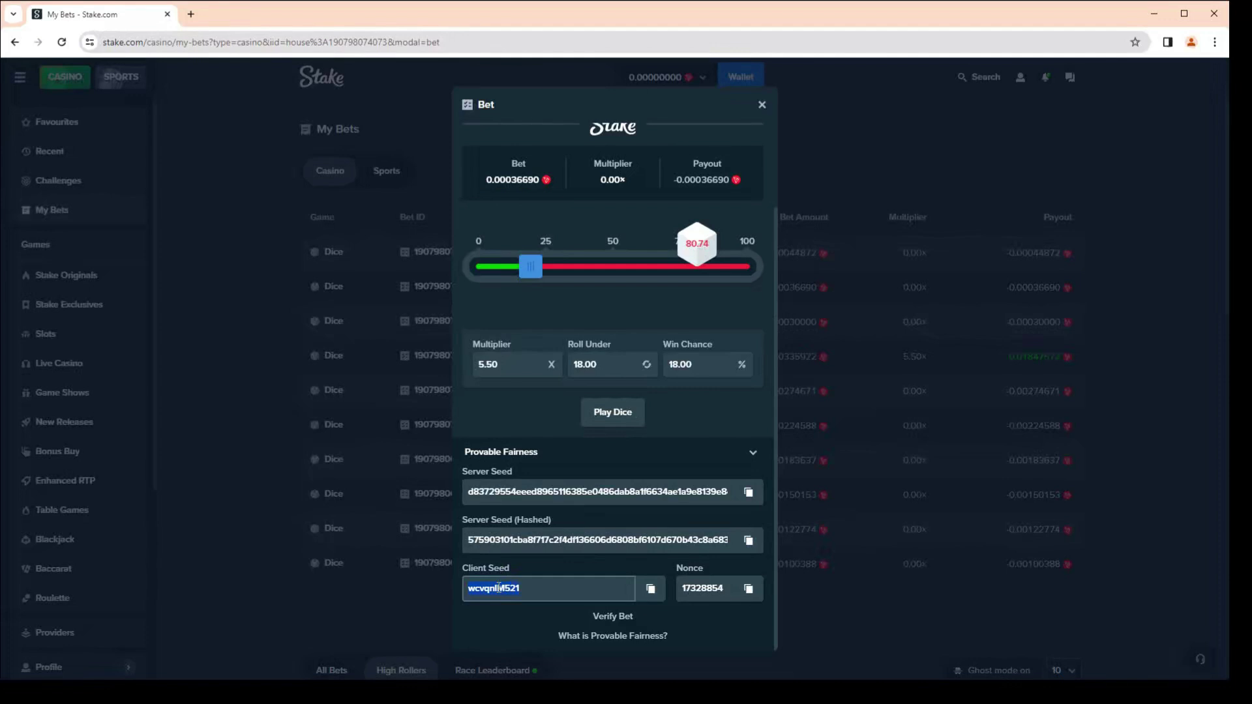
double_click(690, 589)
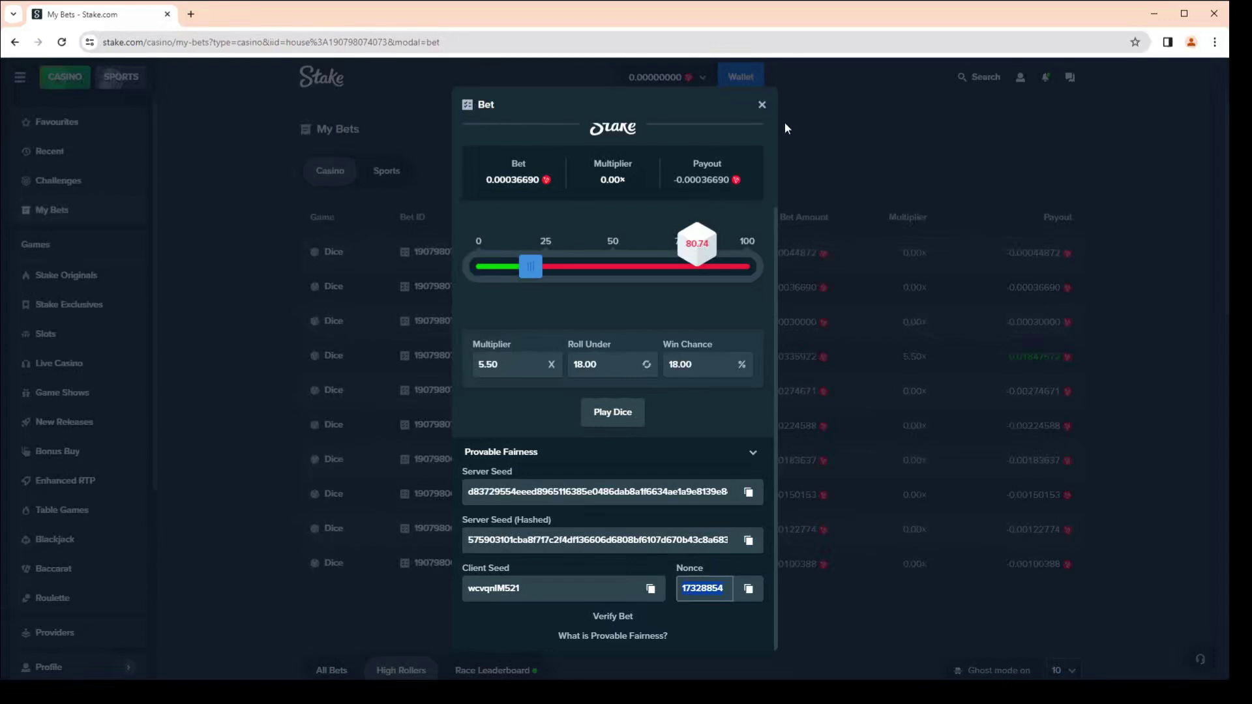
Close the bet details and open the Implementation section of the site's Fairness documentation.
click(762, 104)
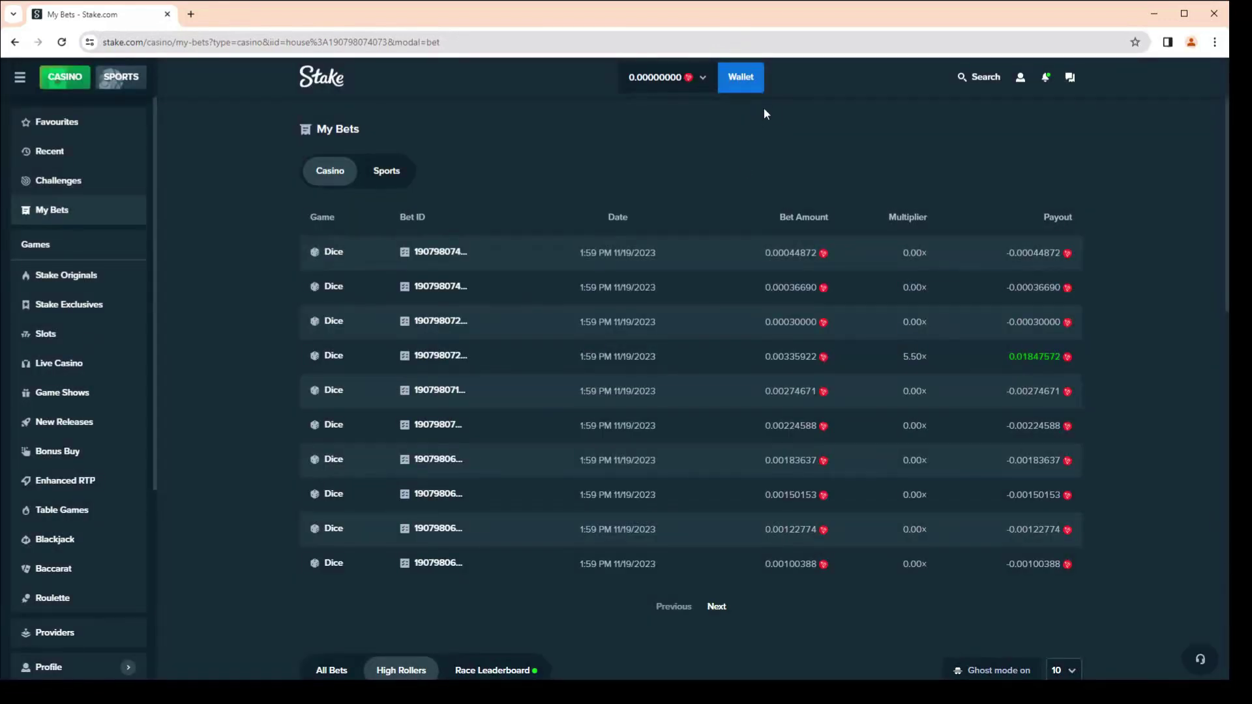
scroll(742, 382, down, 15)
scroll(742, 382, up, 3)
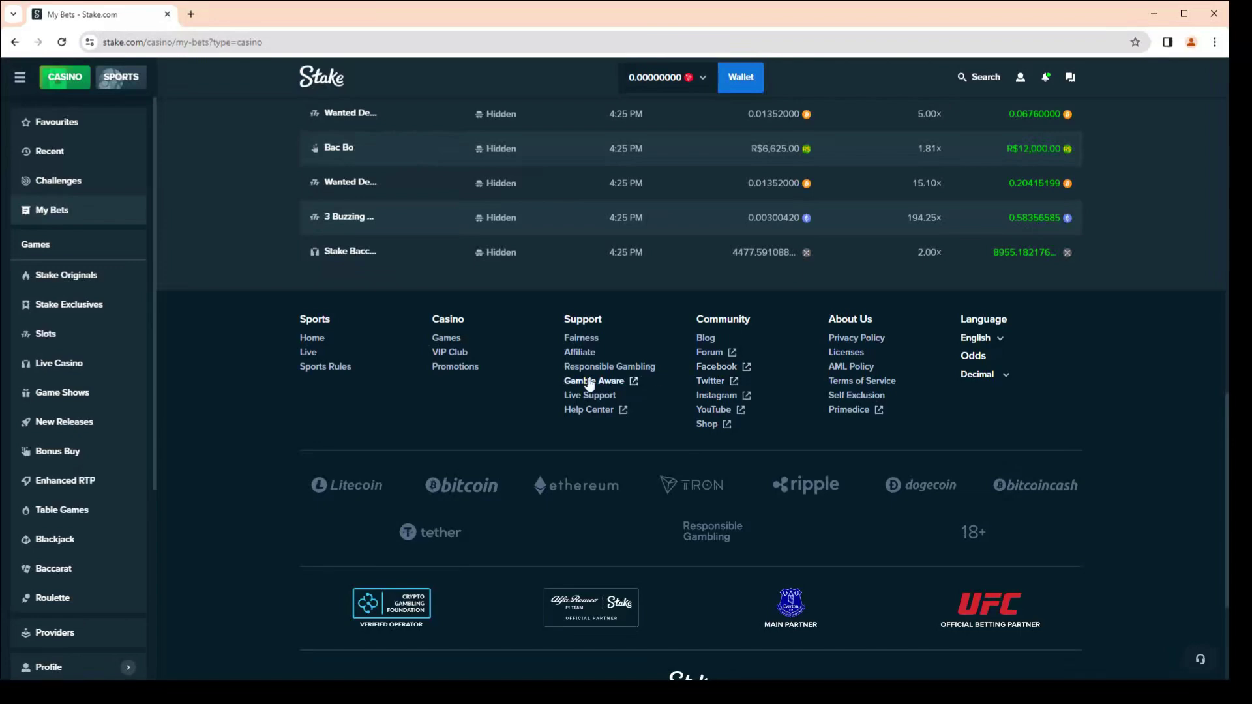
click(583, 338)
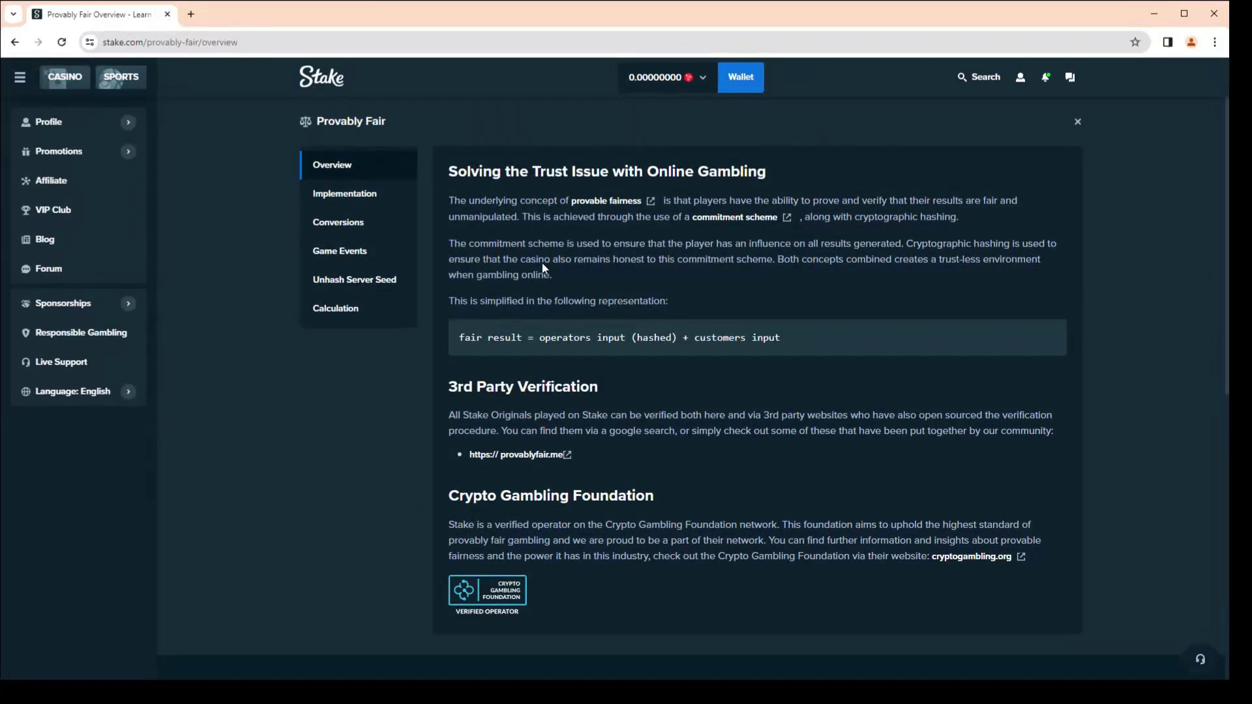
click(352, 194)
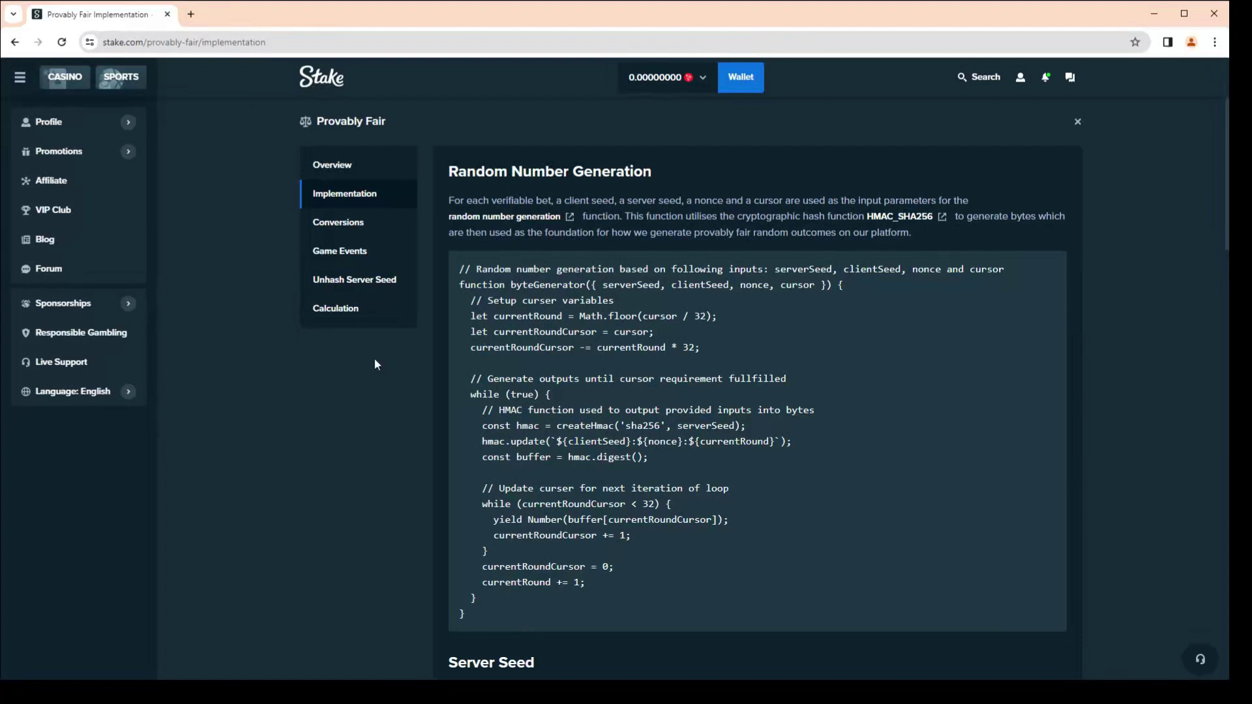
Return to the casino home page, reopen the Dice game and toggle its roll direction.
click(321, 77)
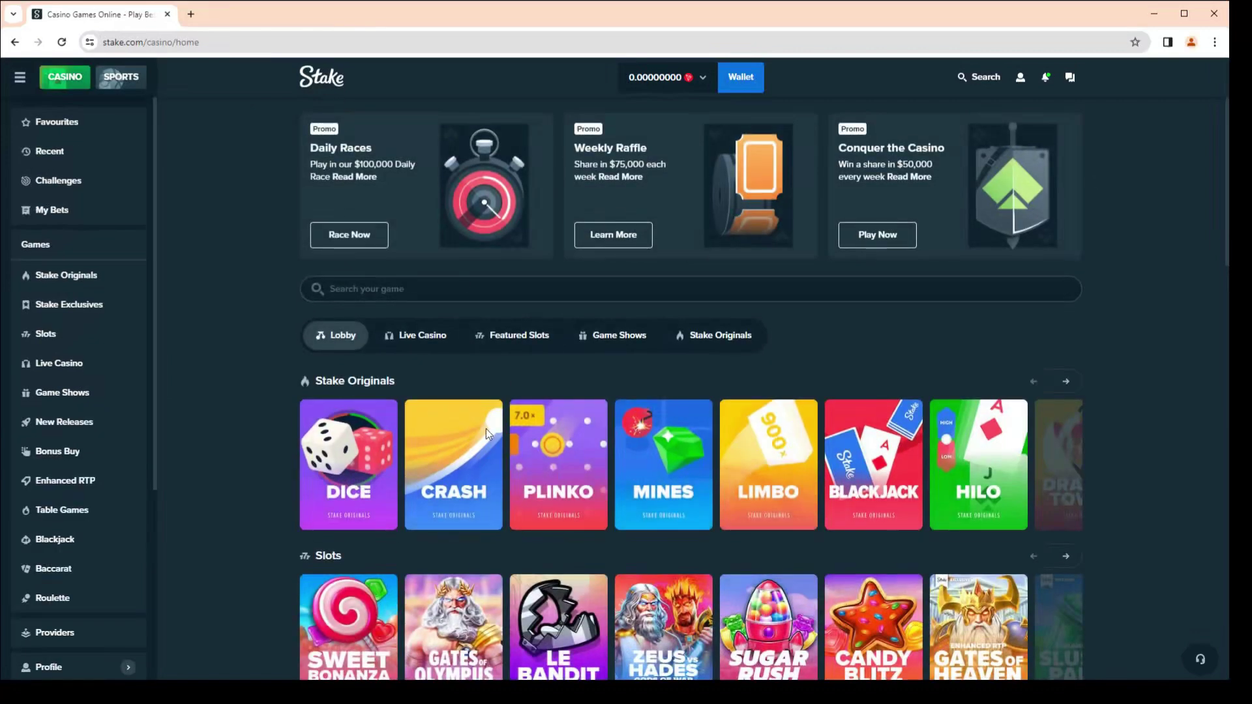
click(345, 481)
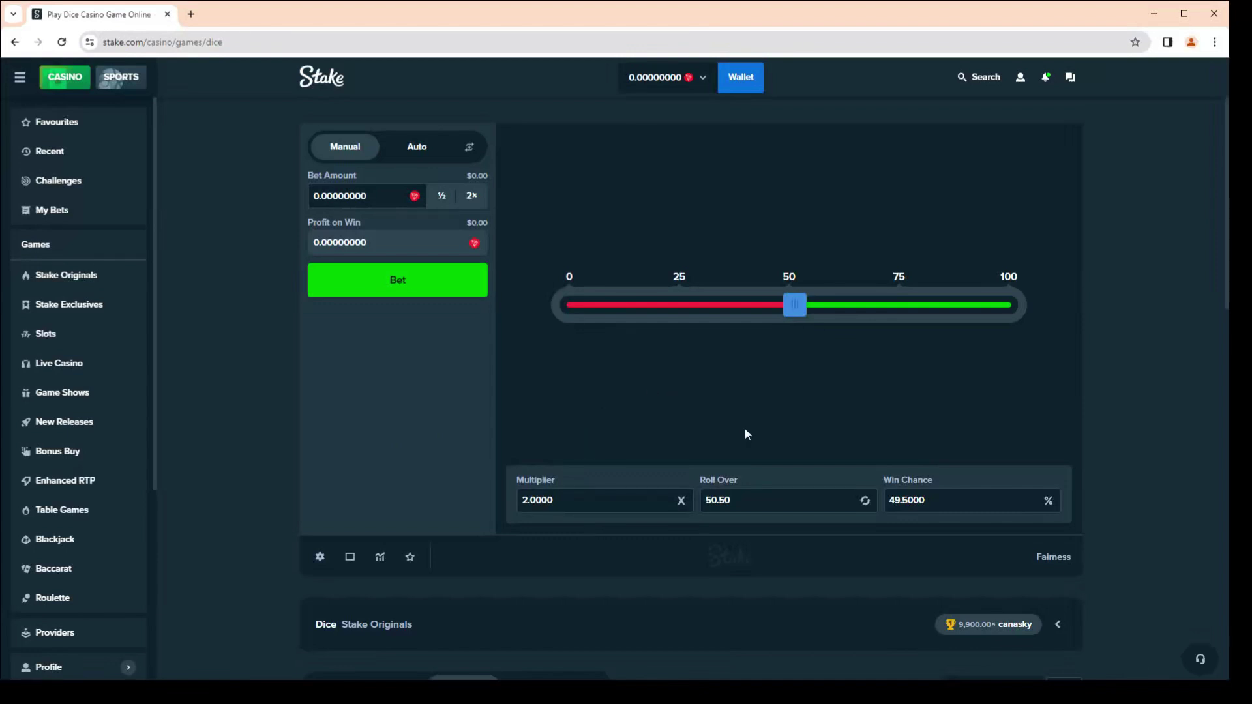
click(865, 500)
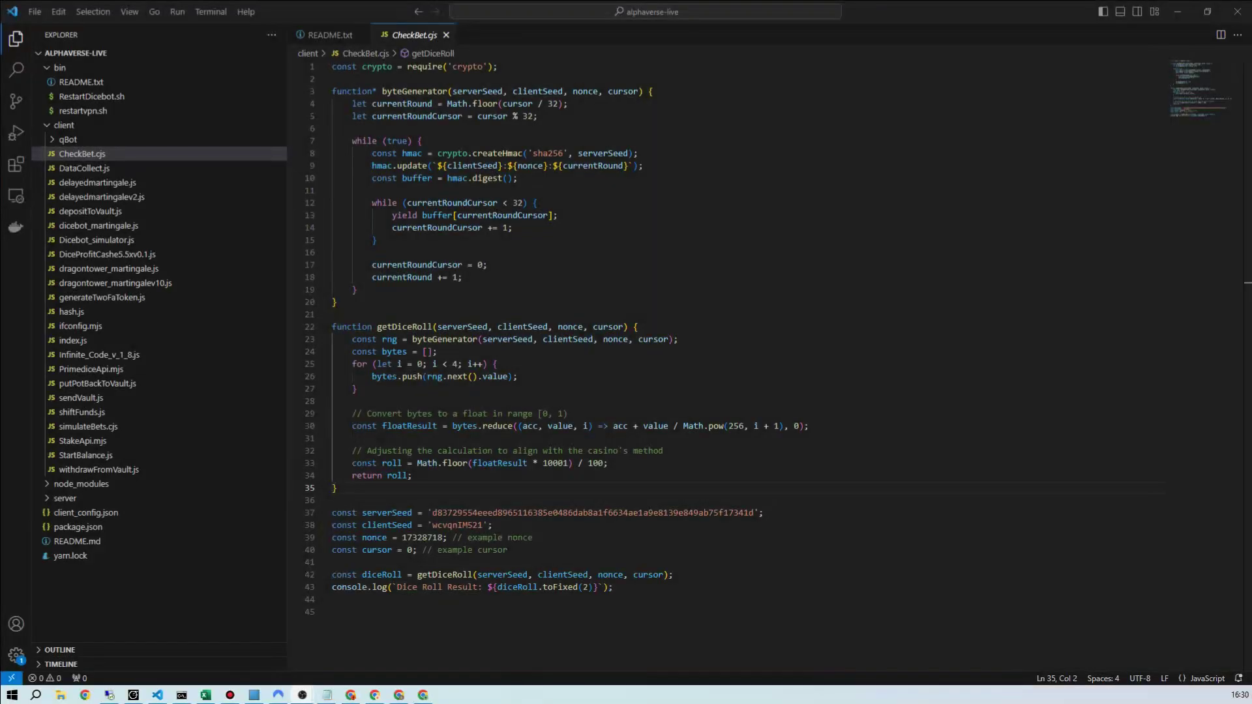
On Stake, open the last bet listed in My Bets and copy the nonce from its Provable Fairness details.
click(519, 474)
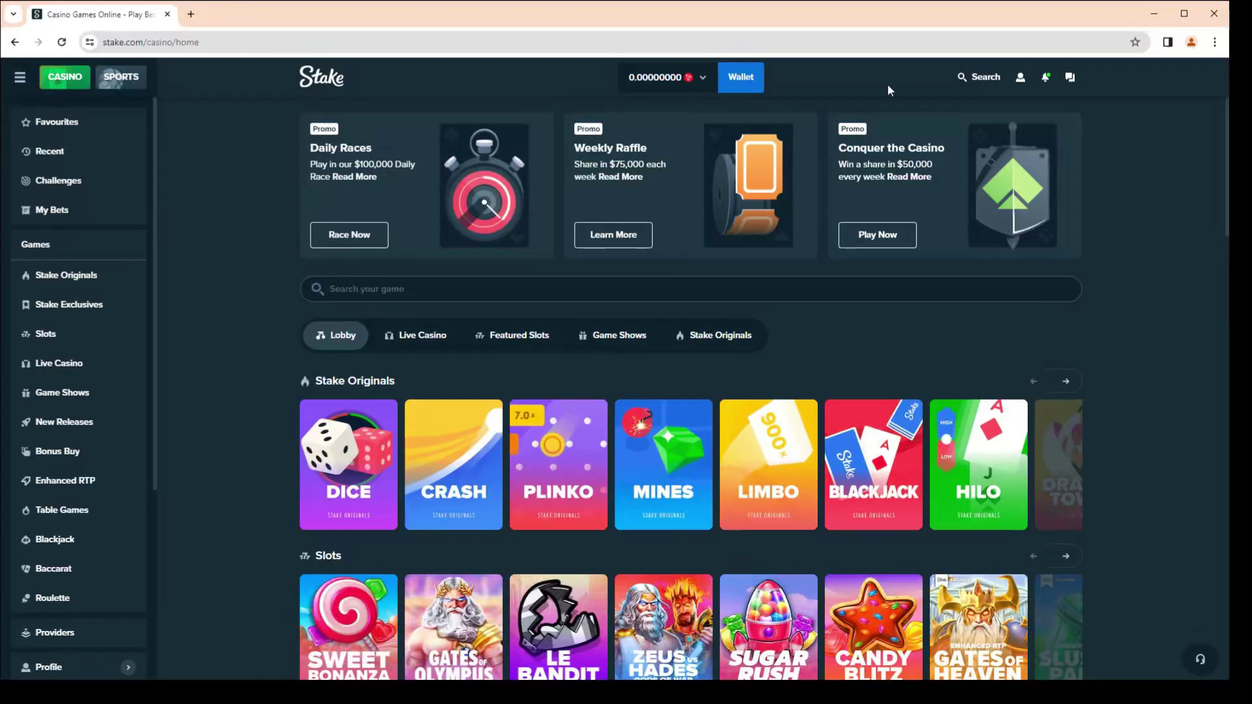
click(1021, 82)
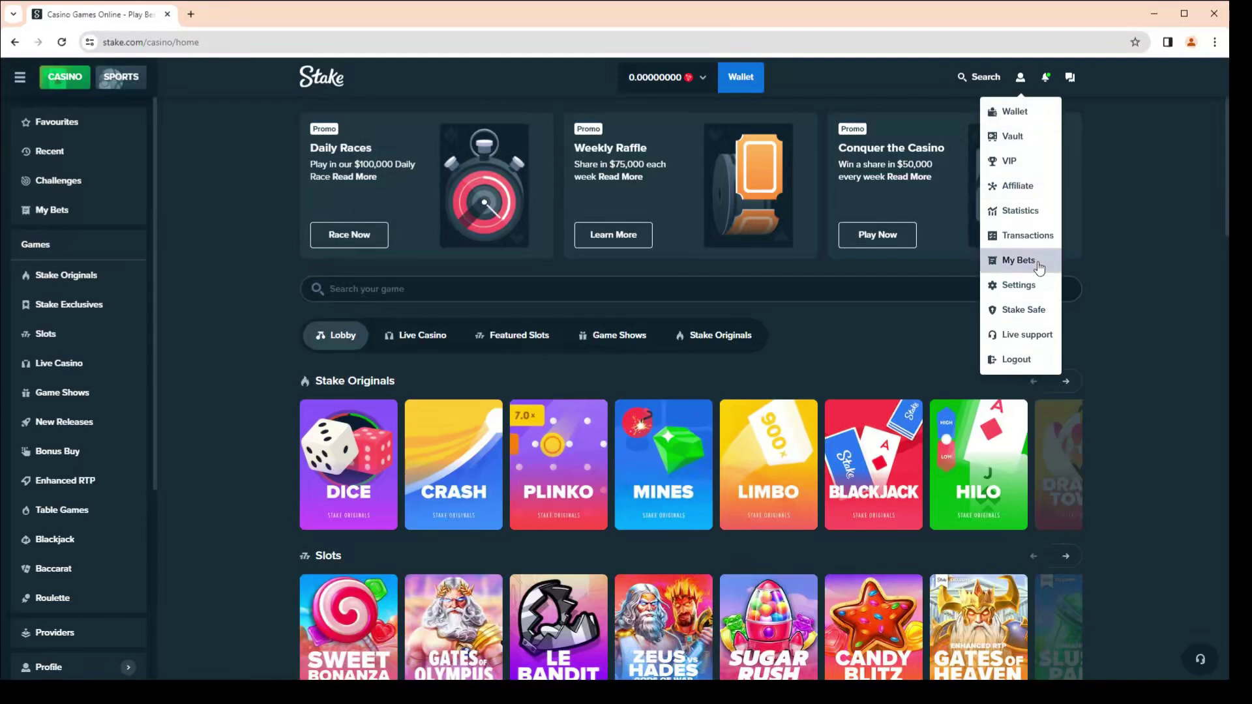
click(1008, 260)
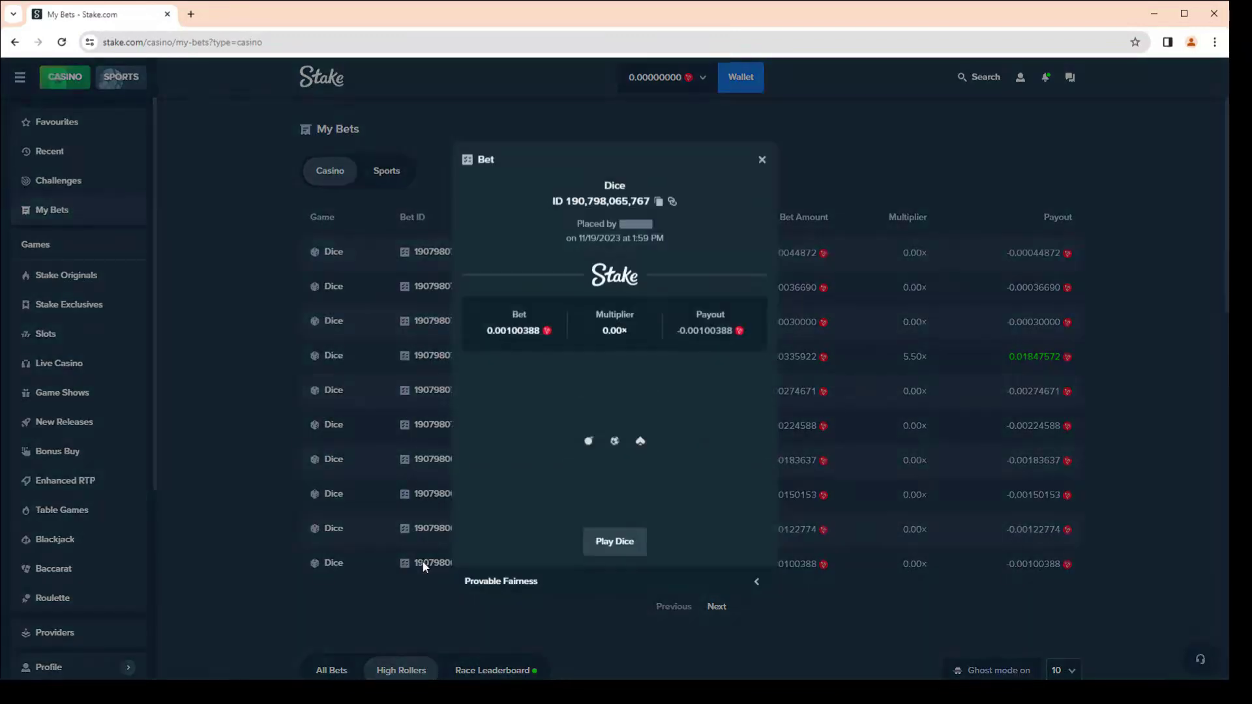
click(422, 562)
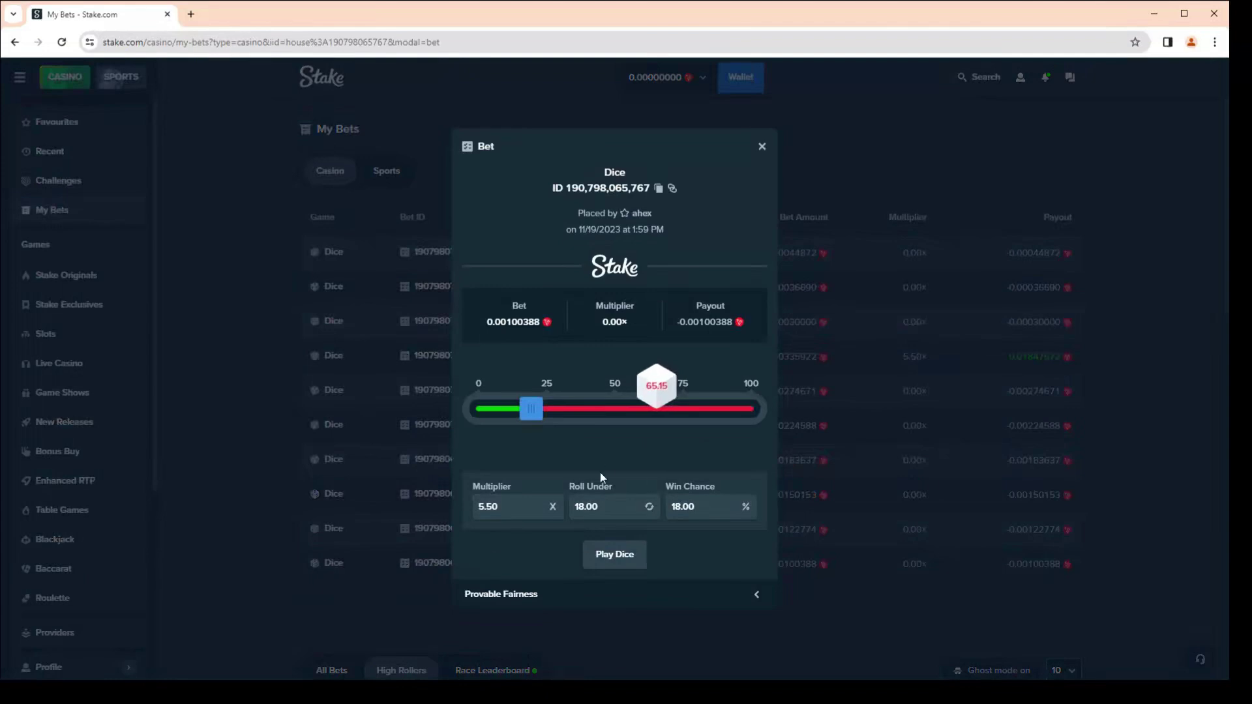
click(754, 598)
scroll(683, 581, down, 3)
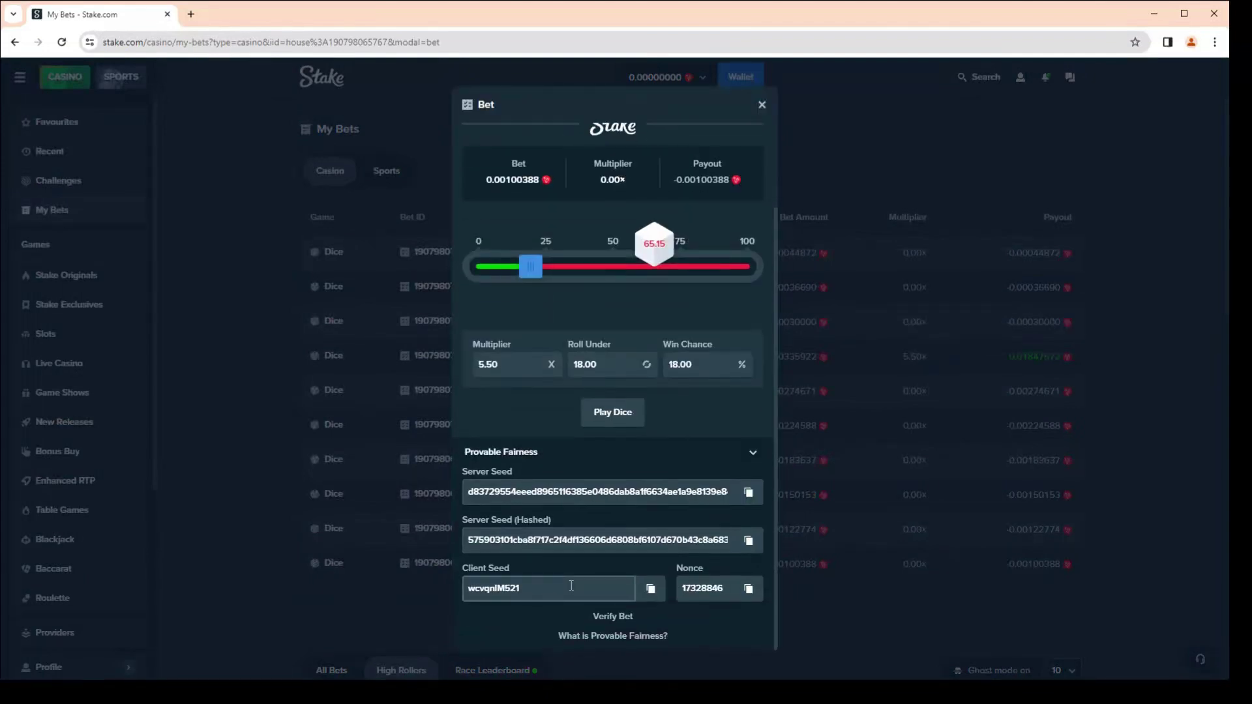
click(749, 591)
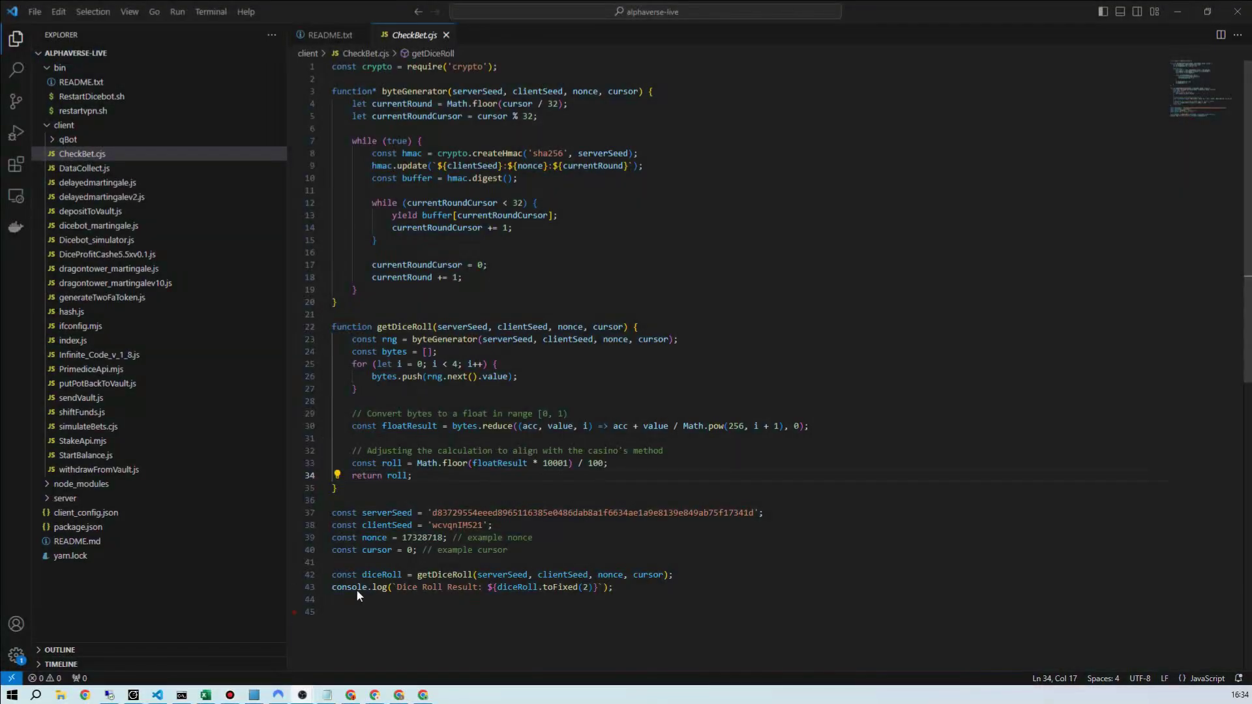
In Visual Studio Code, replace the nonce value in CheckBet.cjs with 17328846 and close the file with the changes saved.
double_click(422, 538)
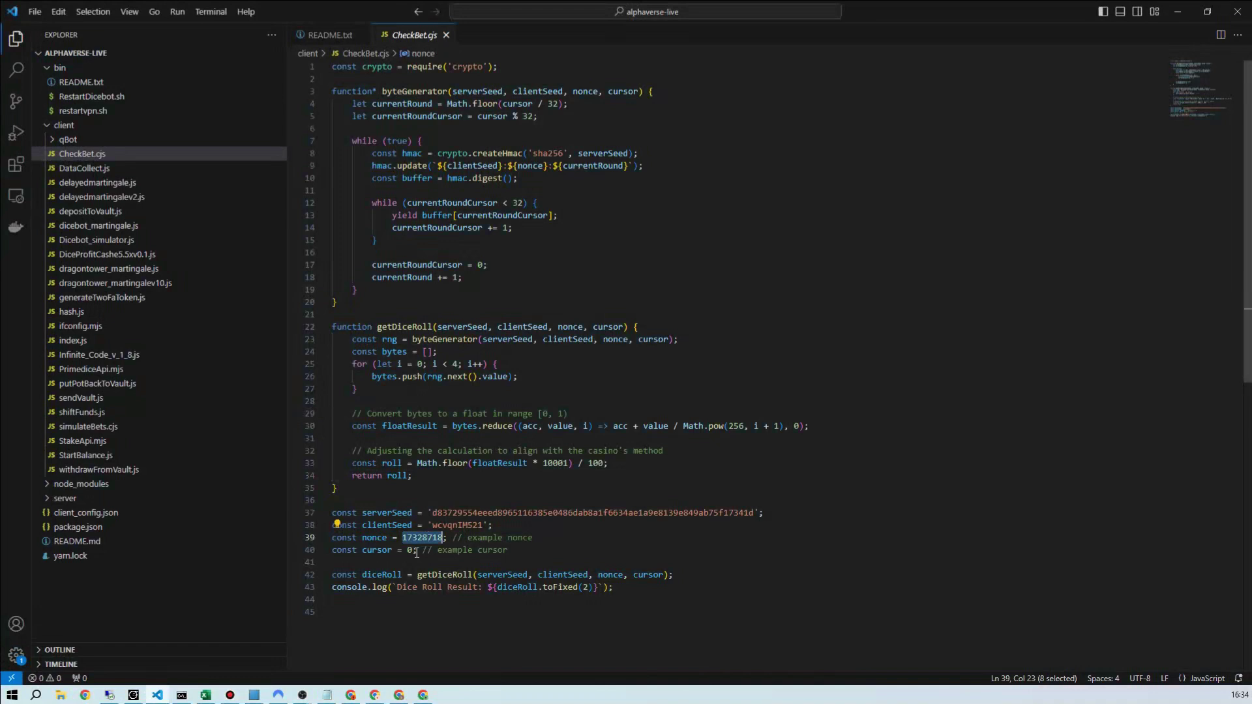
key(ctrl+v)
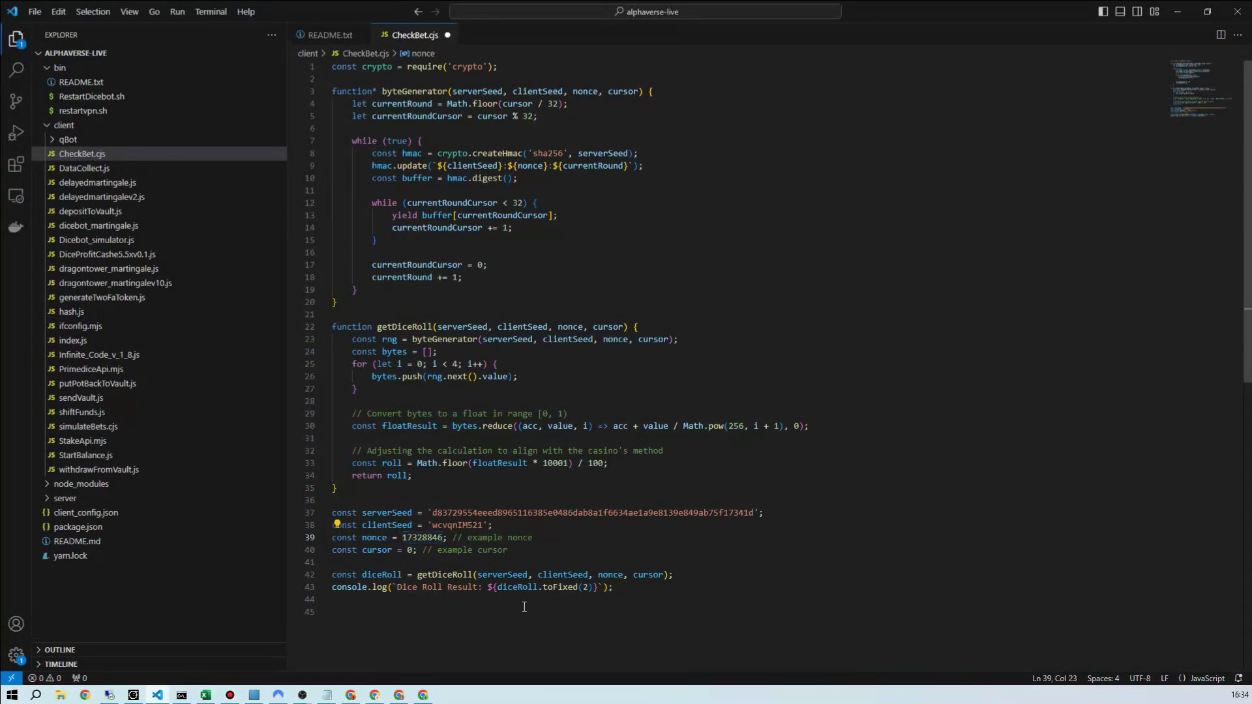
key(ctrl+w)
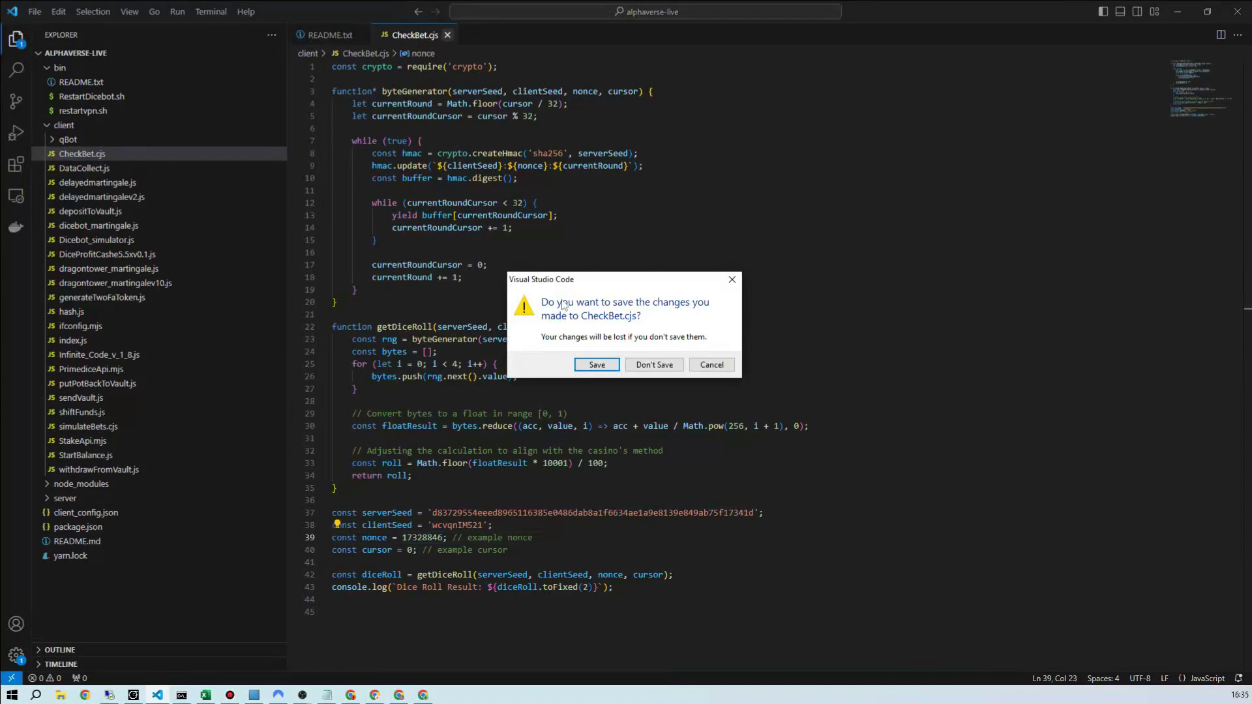
click(590, 364)
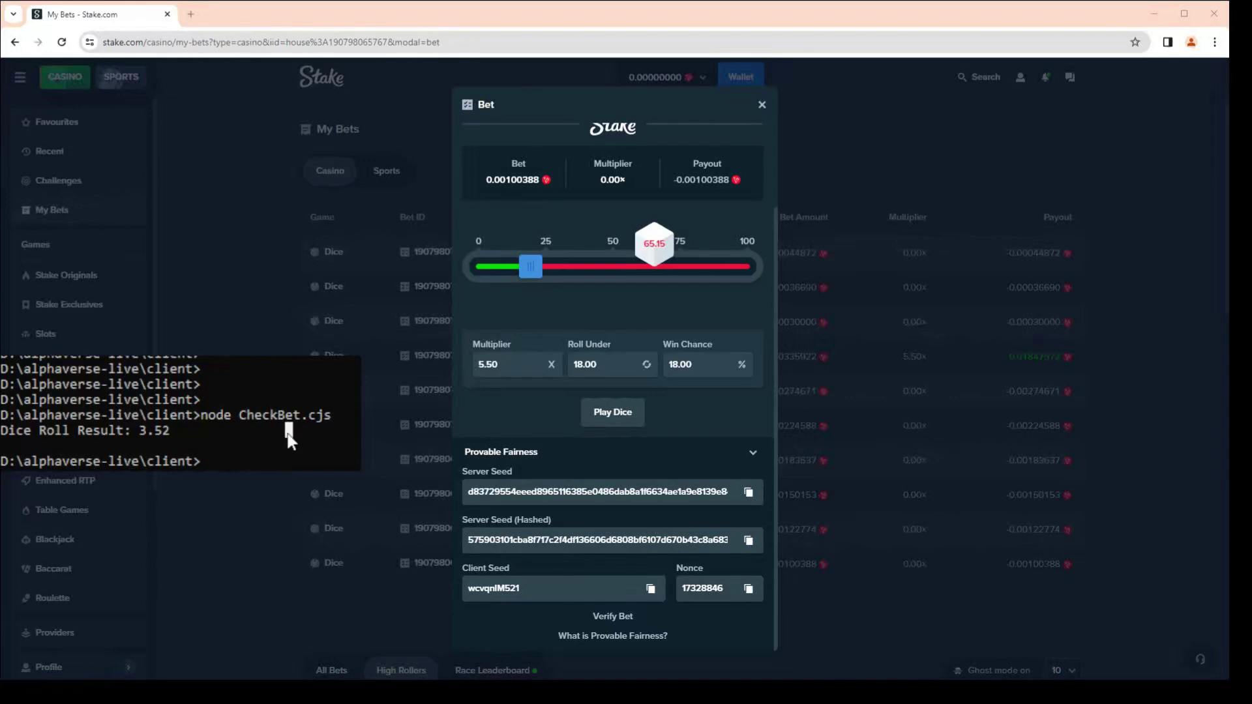
Rerun node CheckBet.cjs in the command prompt to recalculate the dice roll.
key(Up)
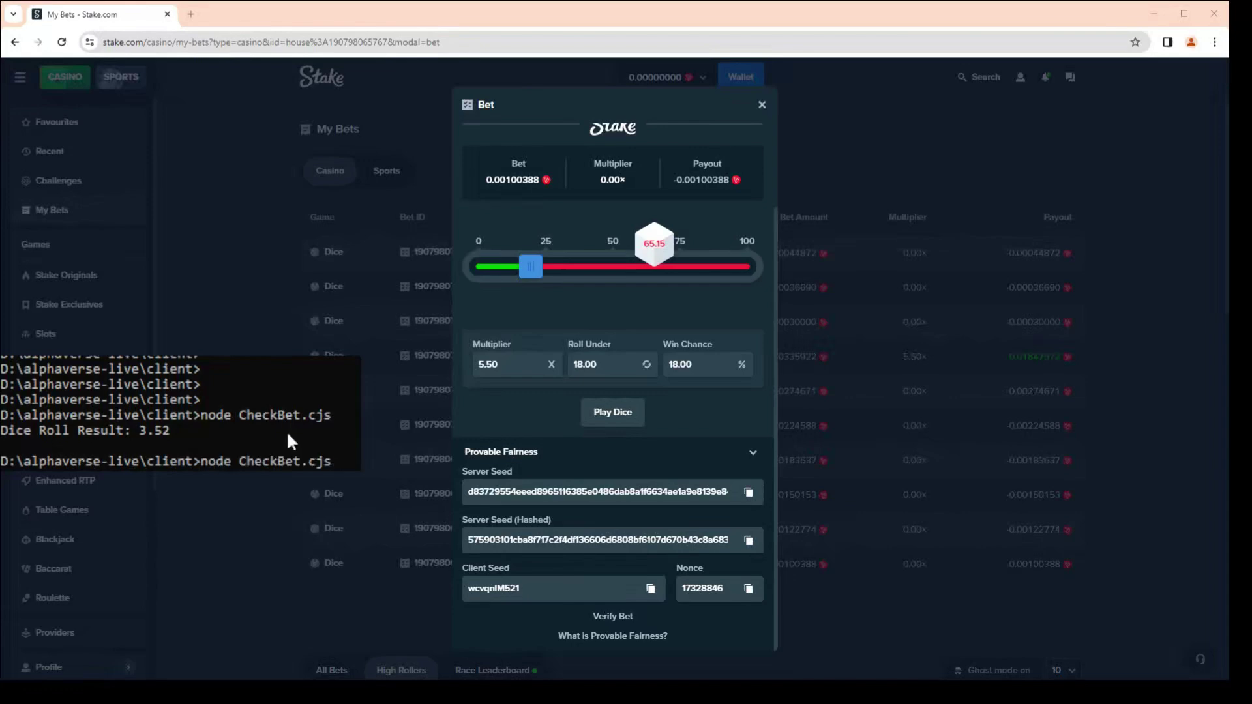
key(Return)
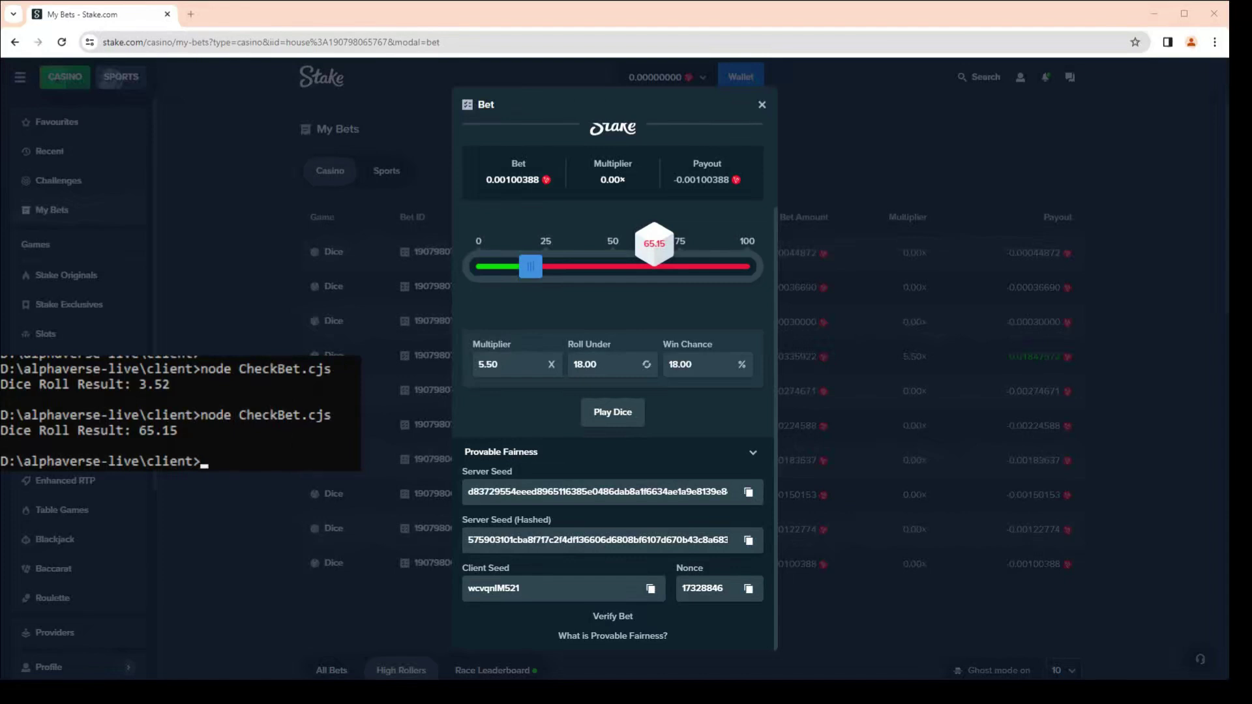
Close the current bet's details, open the second-to-last bet listed in My Bets, and show its Provable Fairness details.
click(762, 105)
click(645, 530)
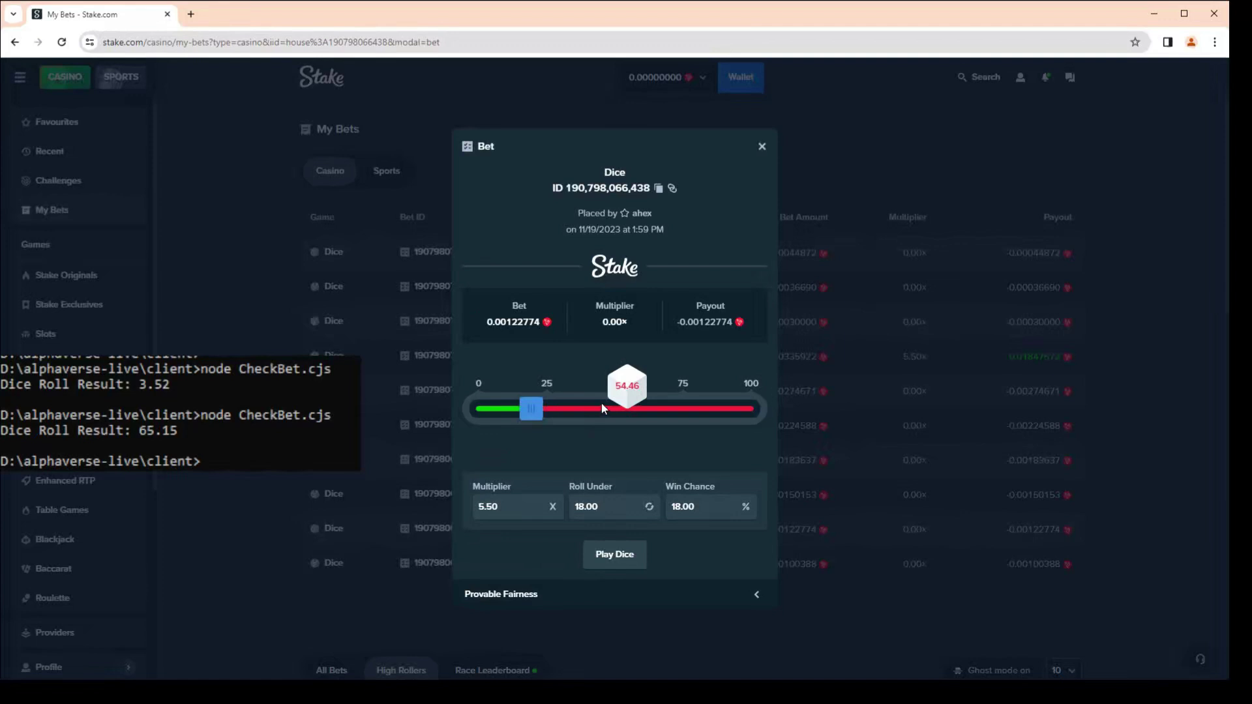
click(758, 596)
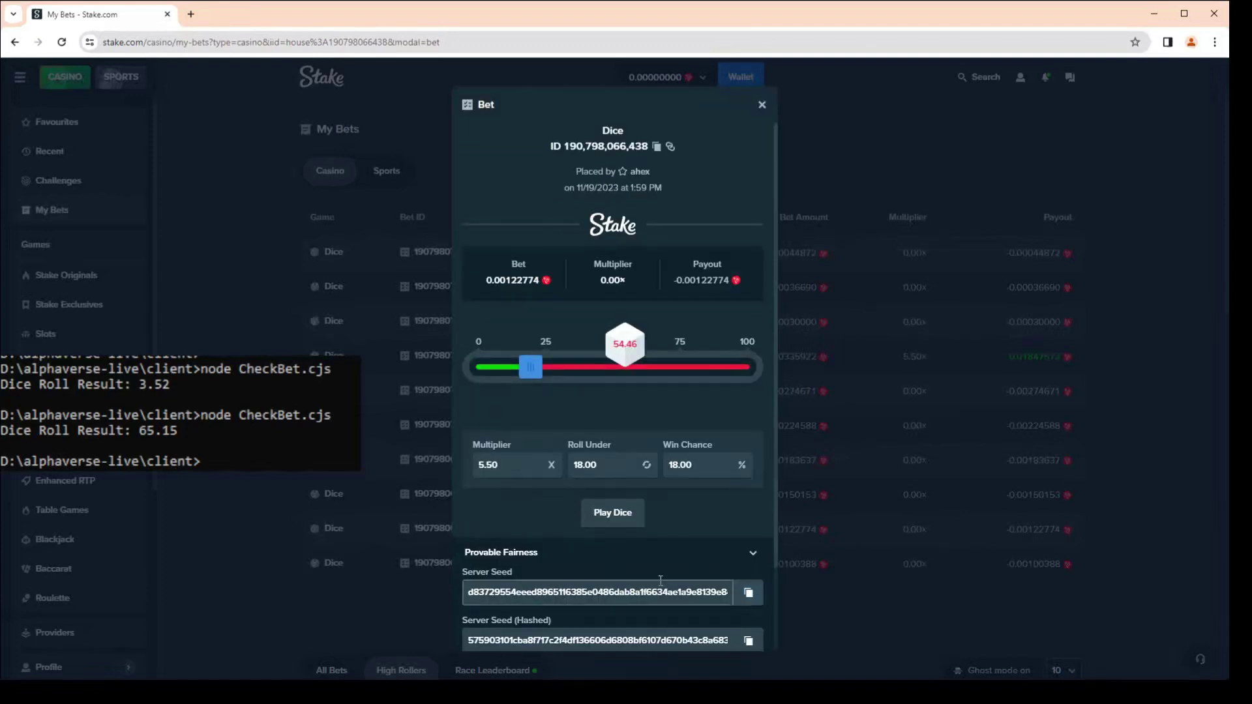
scroll(622, 618, down, 2)
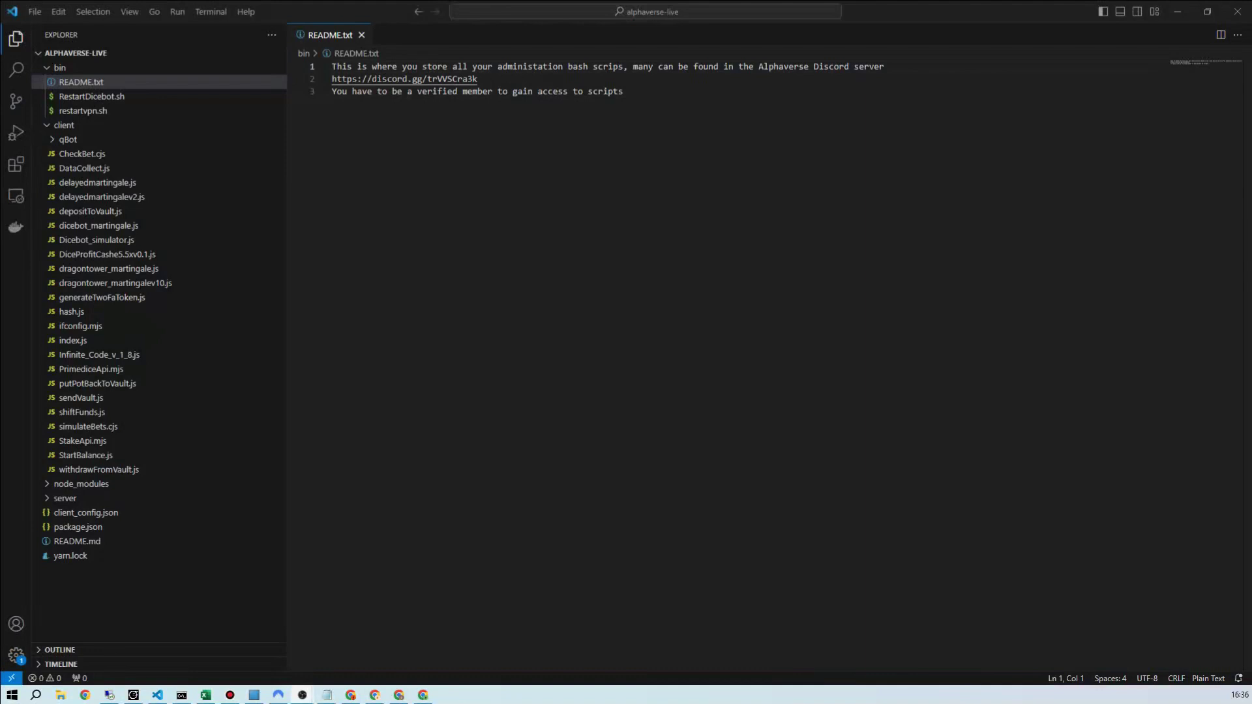
In Visual Studio Code, set the nonce in CheckBet.cjs to 17328847 and close the file with the changes saved.
click(82, 154)
click(444, 541)
key(BackSpace)
text(7328847; // example nonce)
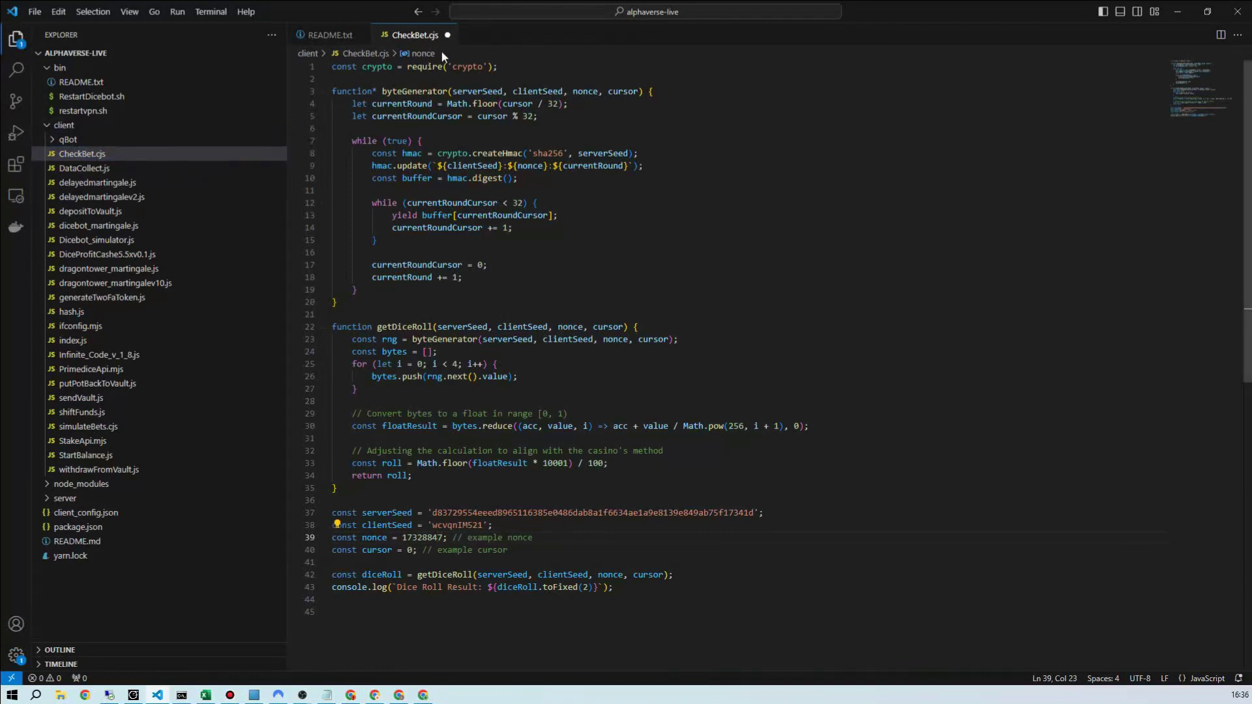
click(447, 35)
click(596, 365)
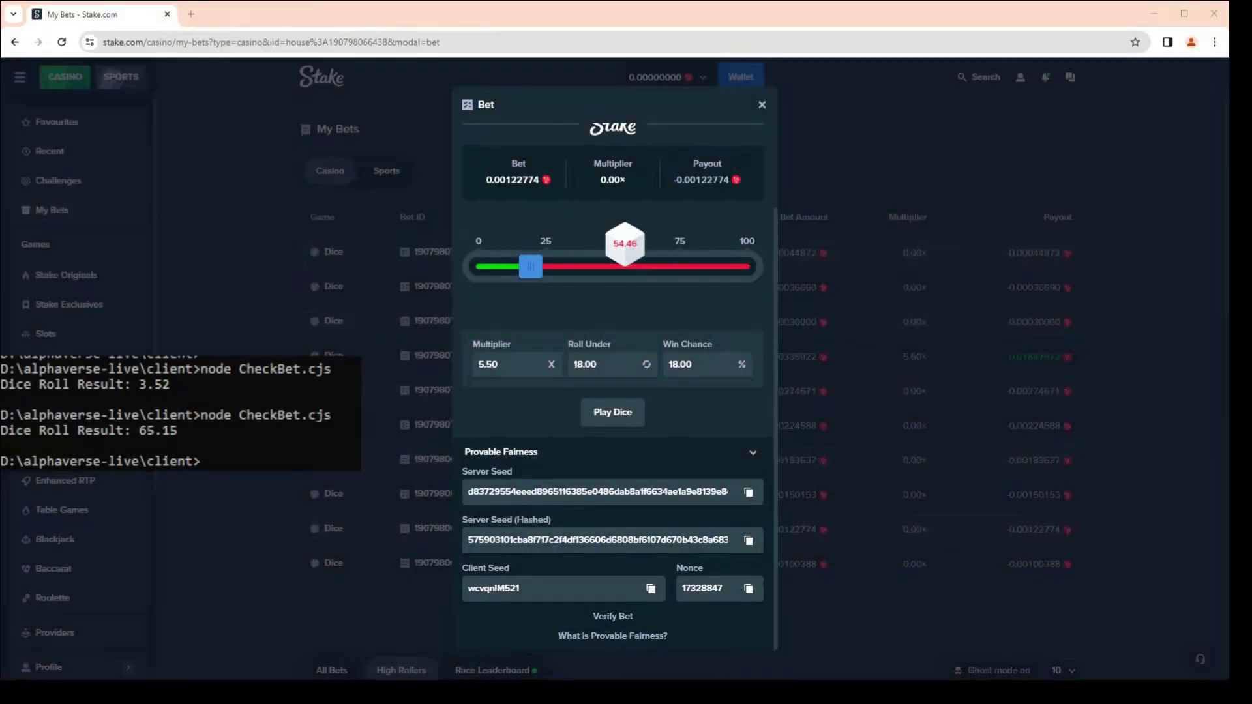
Run node CheckBet.cjs again in the command prompt to recalculate the roll for nonce 17328847.
key(Up)
key(Return)
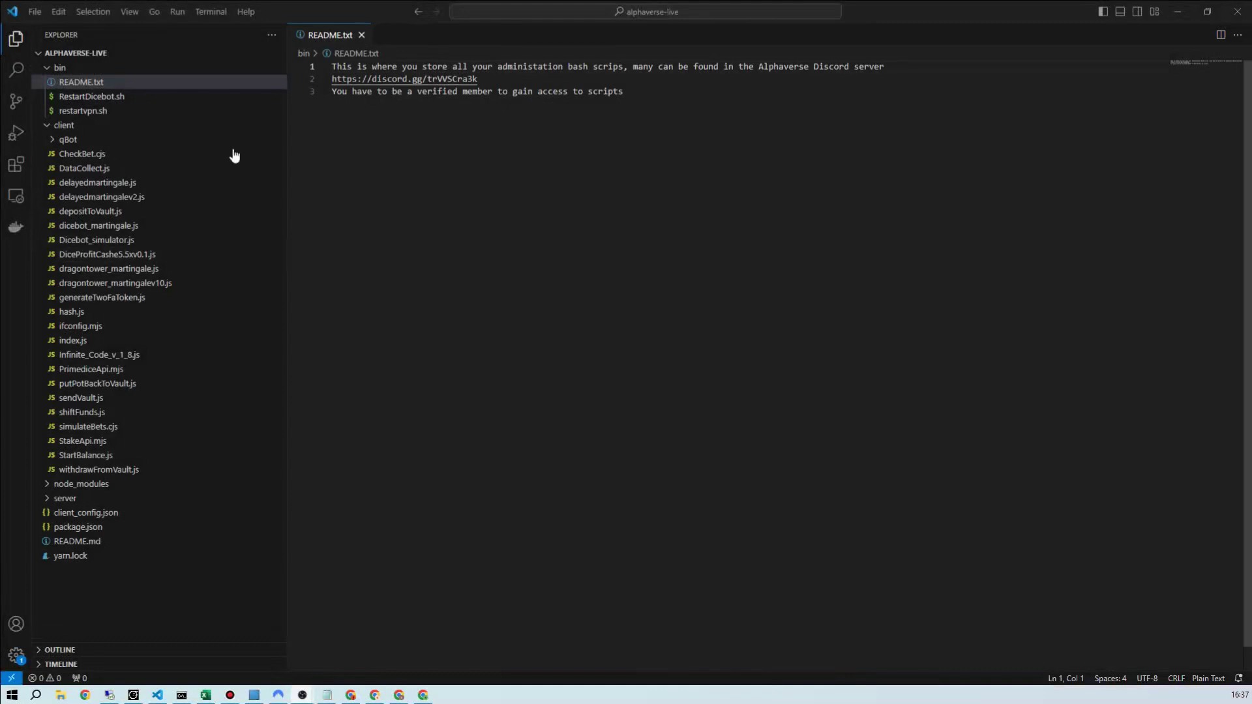
In Visual Studio Code, open CheckBet.cjs to review its code, followed by simulateBets.cjs.
click(85, 160)
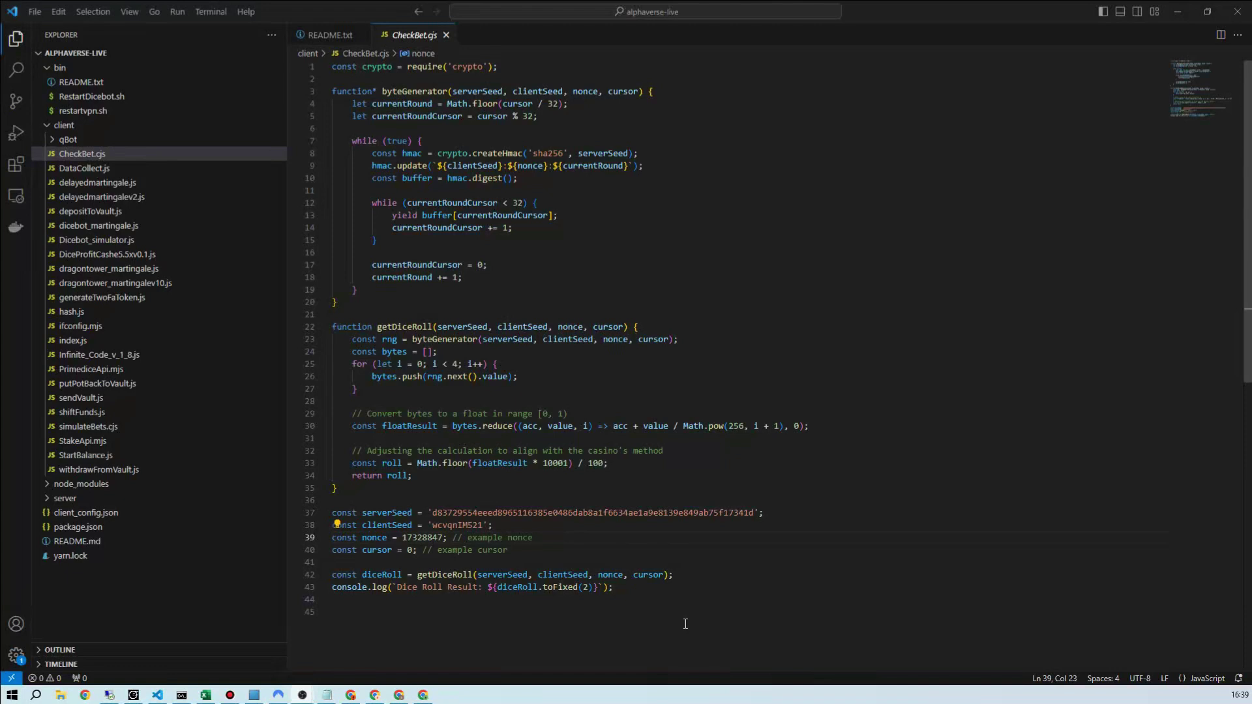
mouse_move(637, 570)
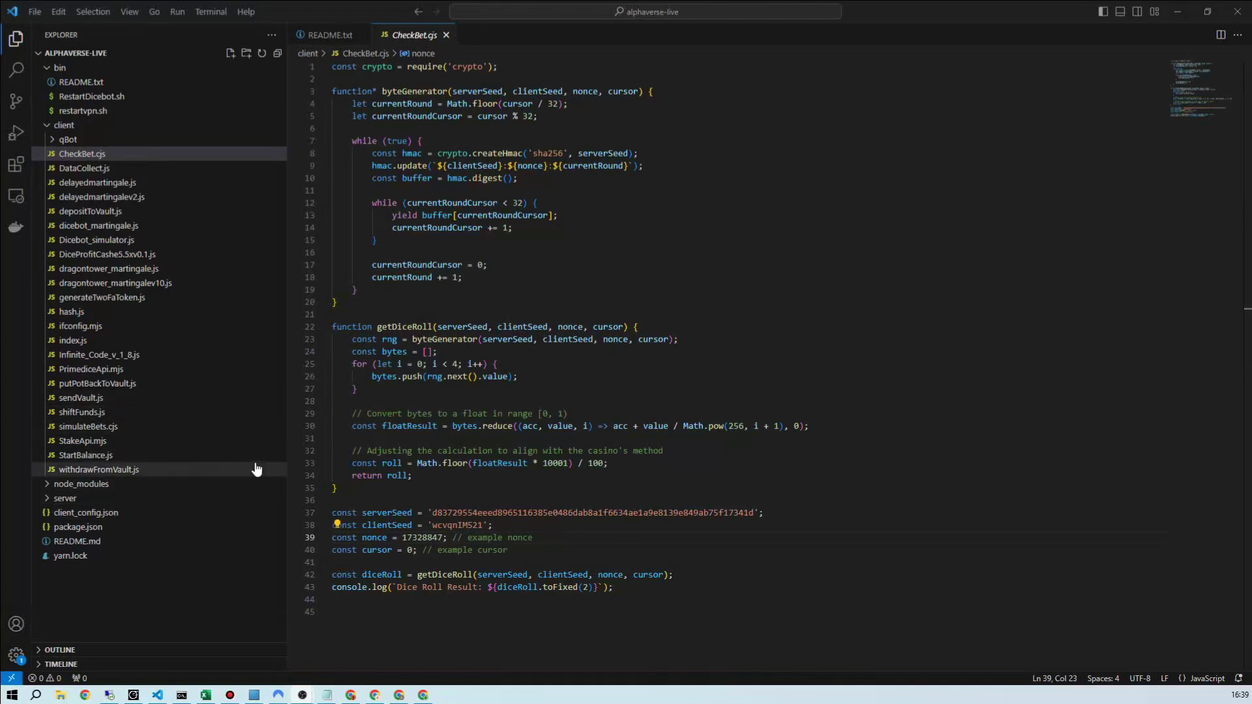
click(98, 431)
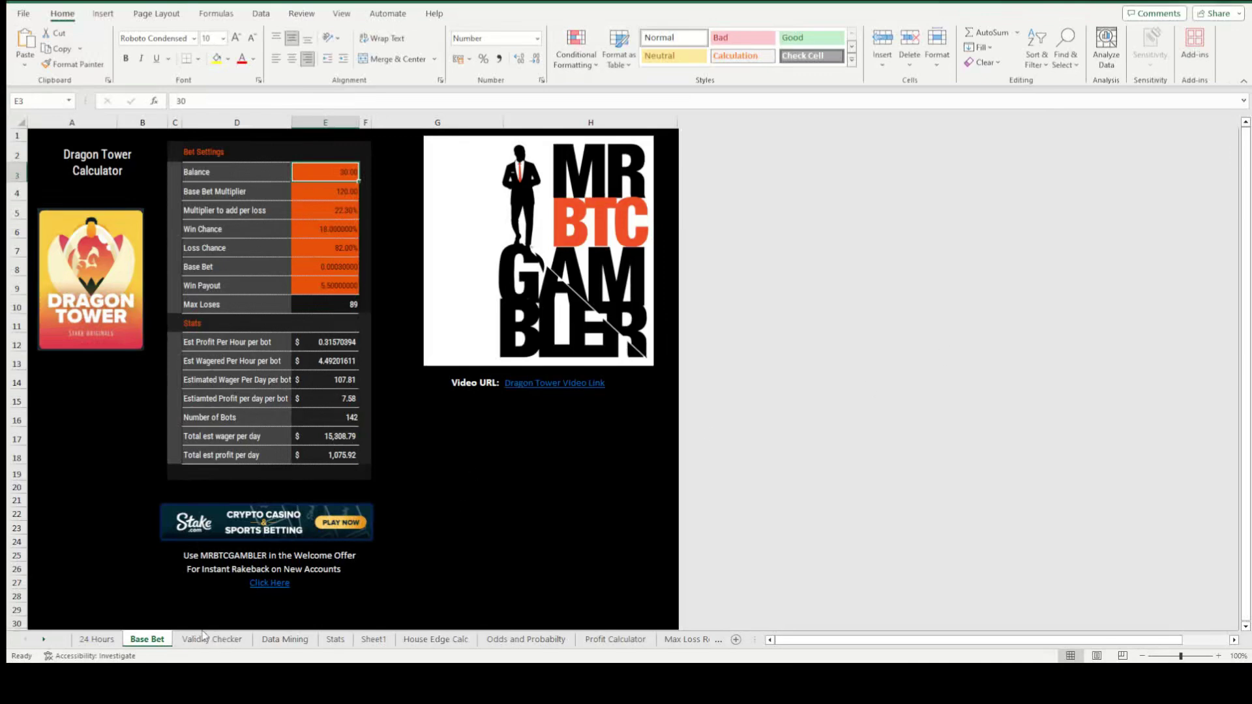
In Excel, inspect the win chance and multiplier to add per loss on the Base Bet sheet, and open the Validity Checker sheet.
click(350, 230)
click(350, 211)
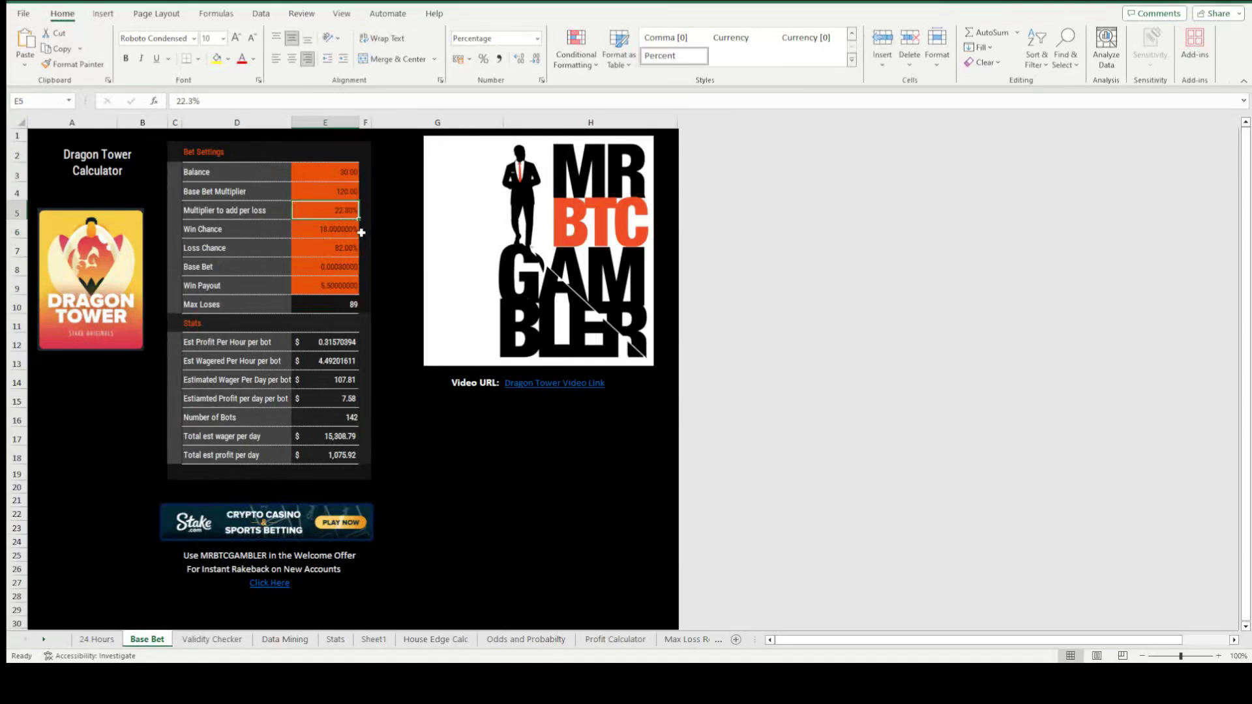
click(217, 640)
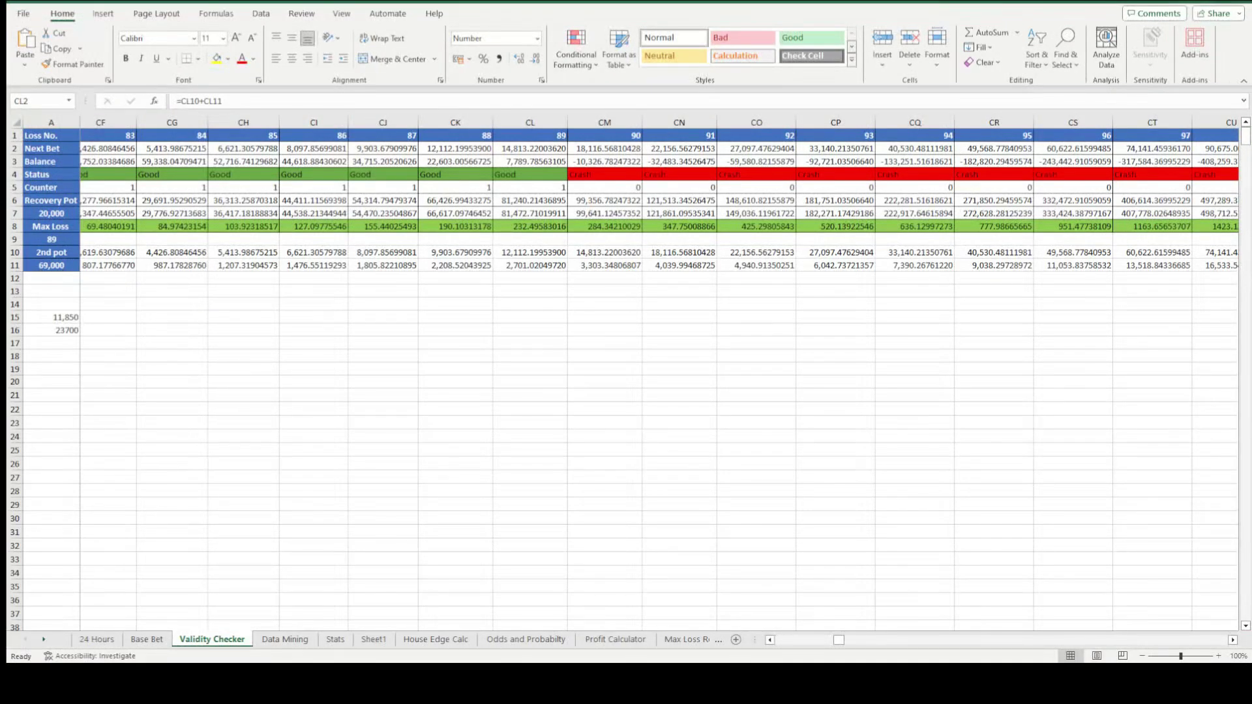
Examine the Max Loss Streak Per account table on the Stats sheet down to its Total row and back to its start.
click(335, 639)
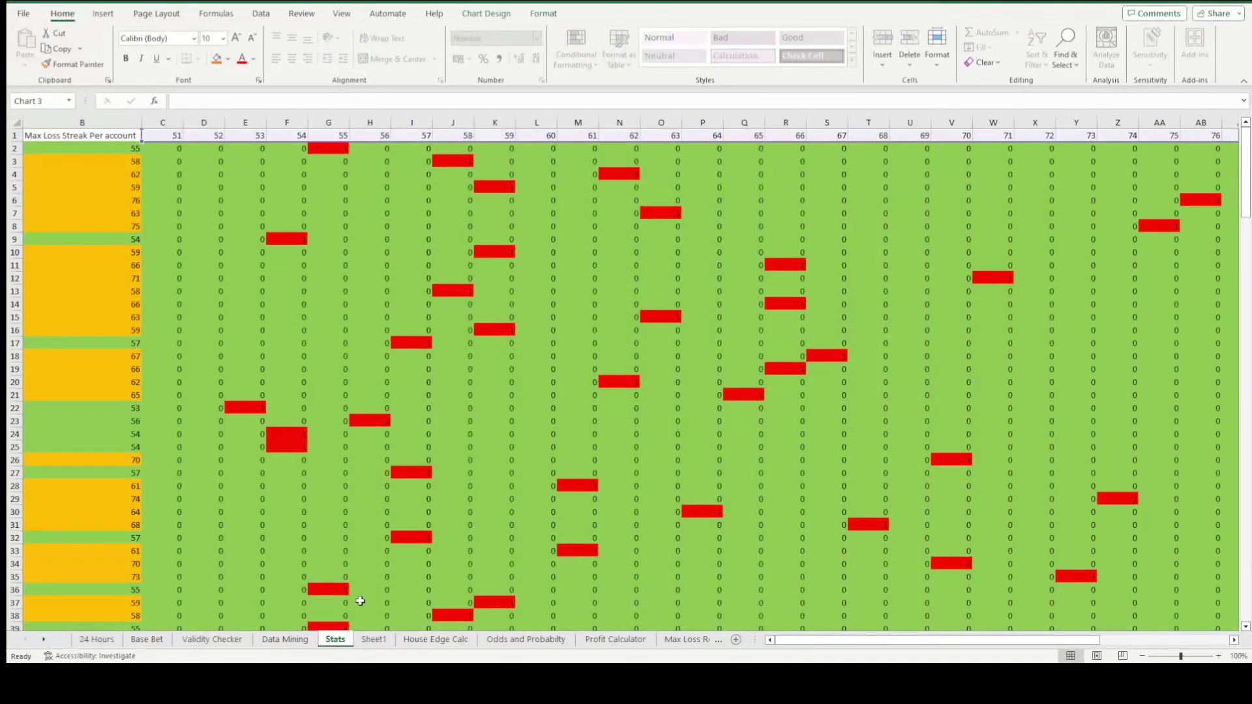
scroll(397, 374, down, 1)
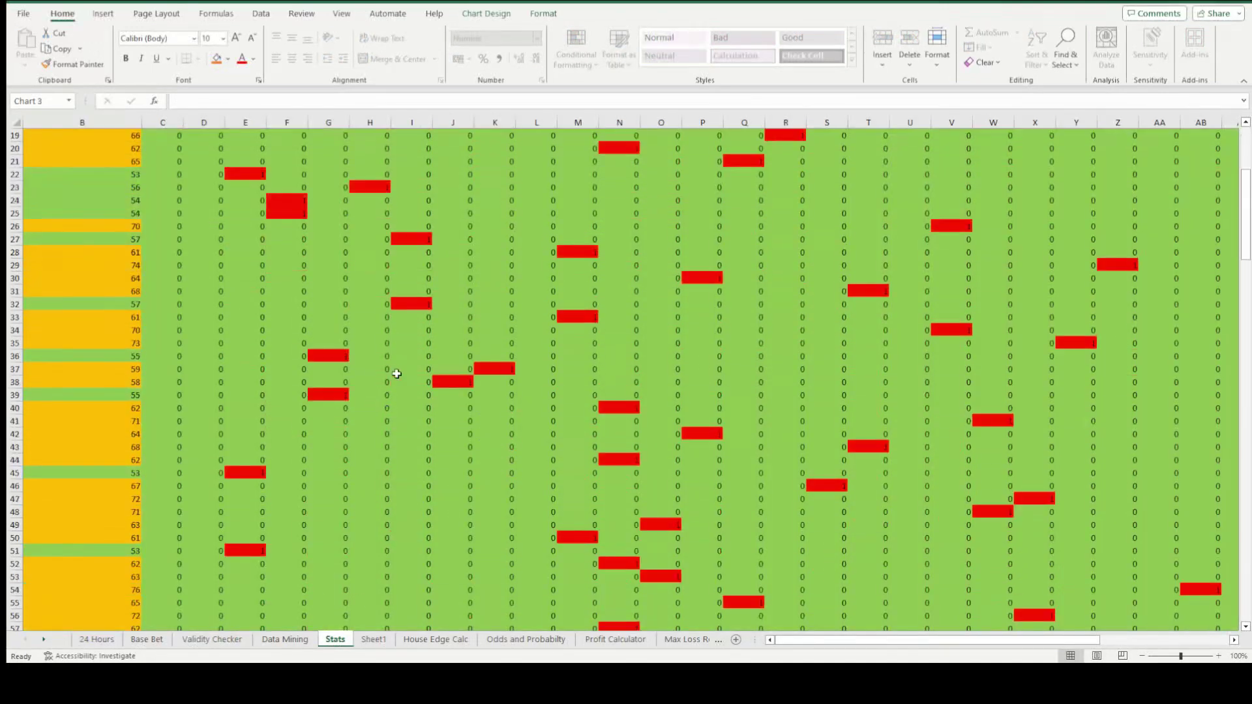
scroll(396, 374, down, 20)
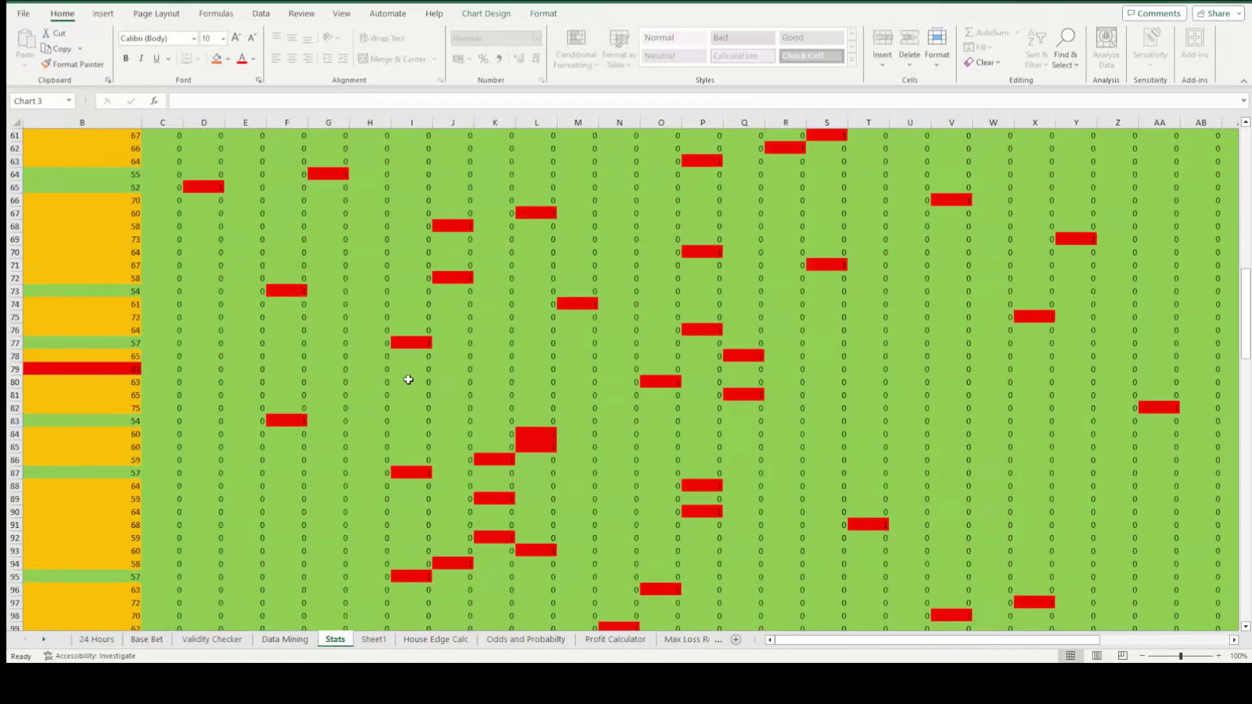
scroll(406, 381, down, 13)
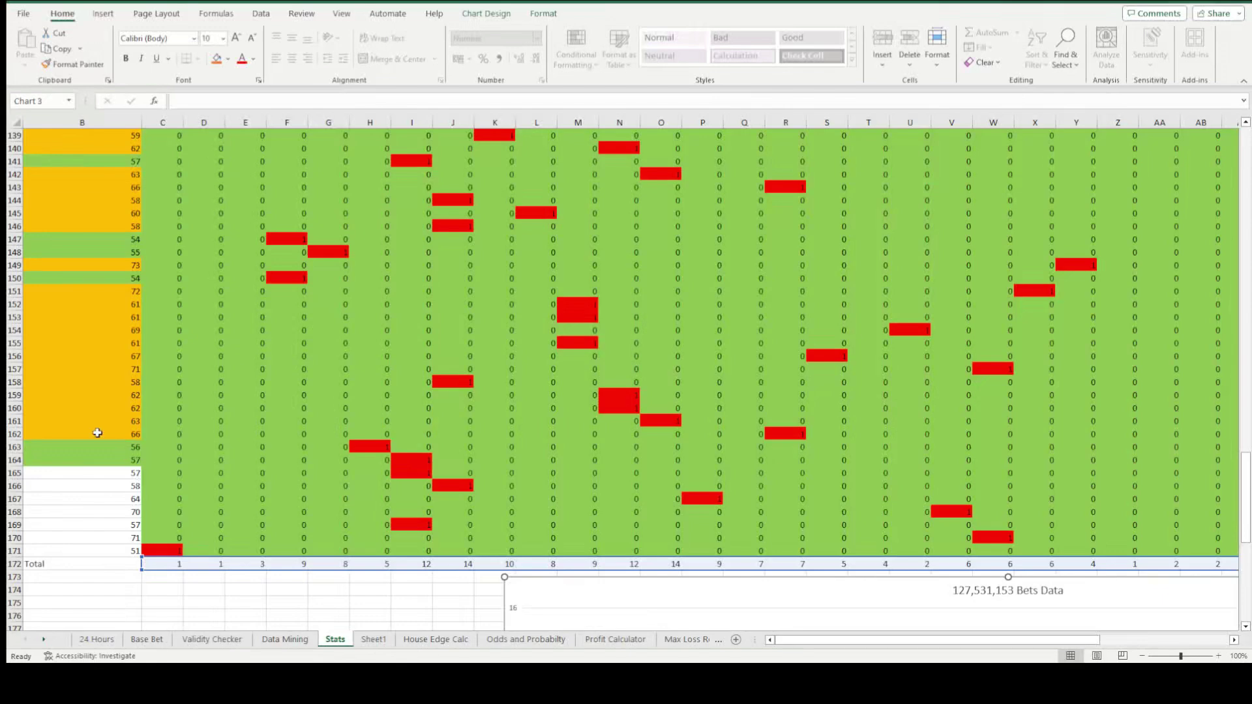
scroll(98, 433, up, 6)
scroll(97, 433, up, 20)
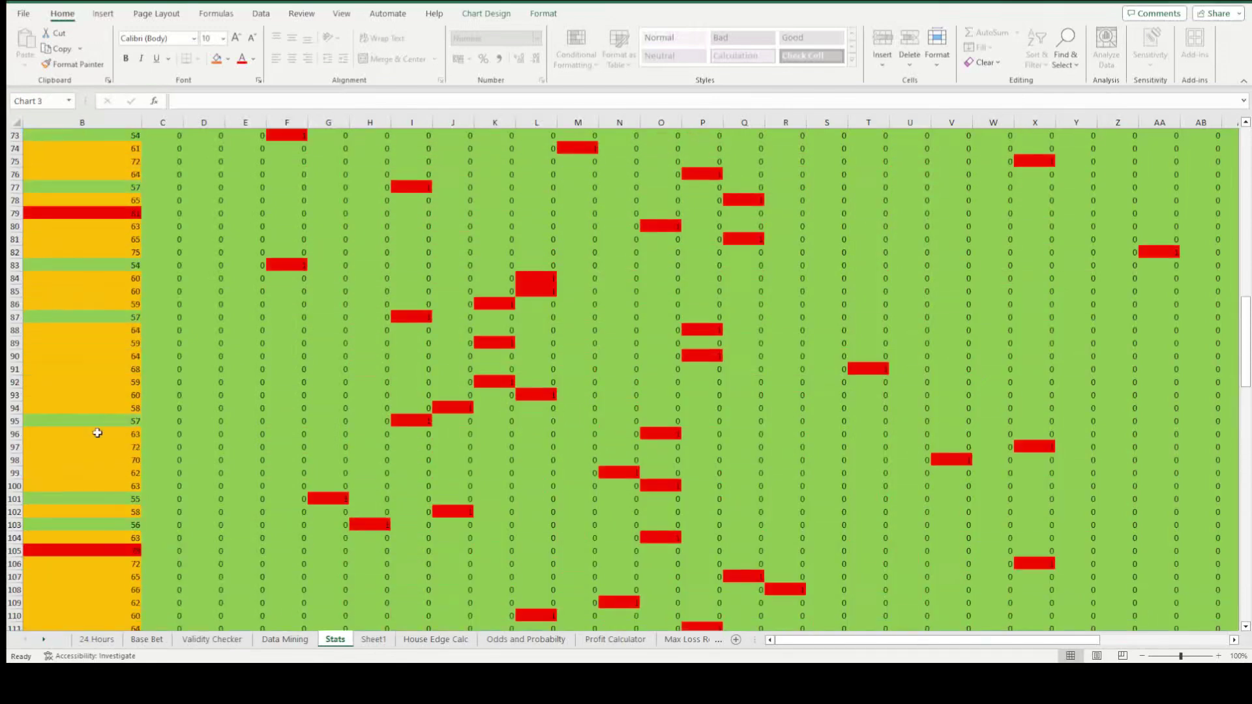
scroll(98, 433, up, 18)
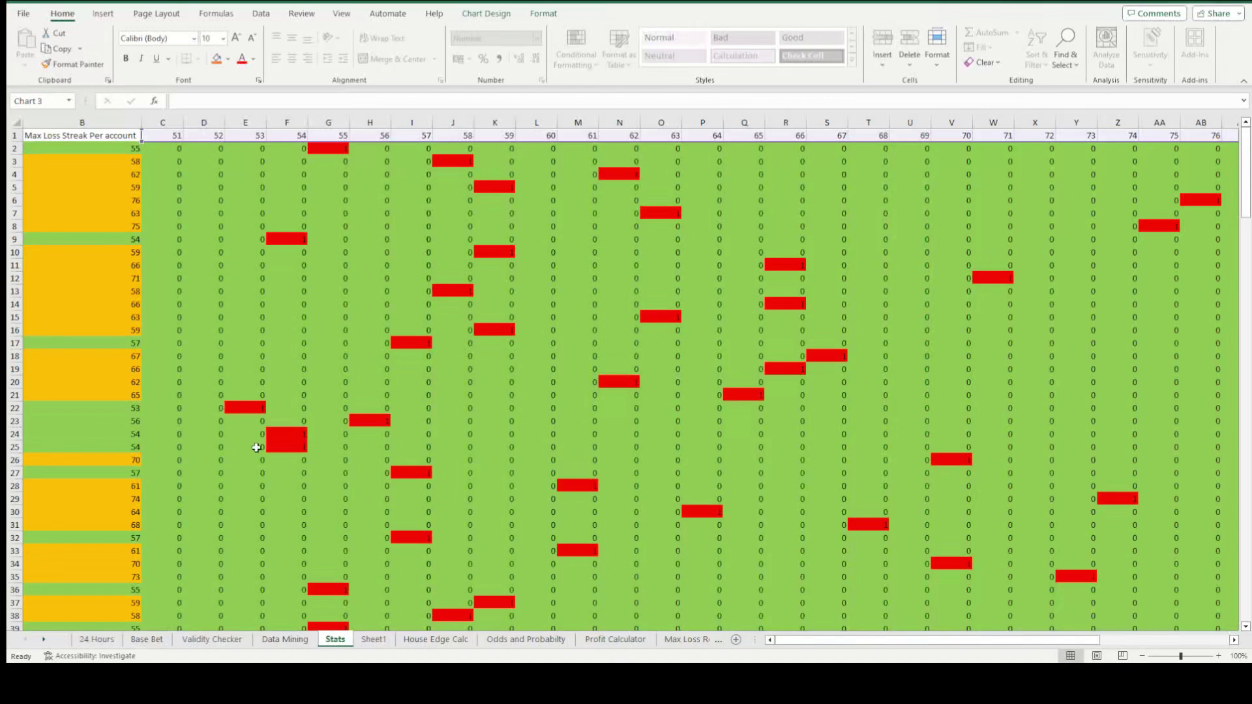
Examine the bets data chart below the Stats table, including the longest loss streaks, and select its data series.
drag(805, 646, 843, 640)
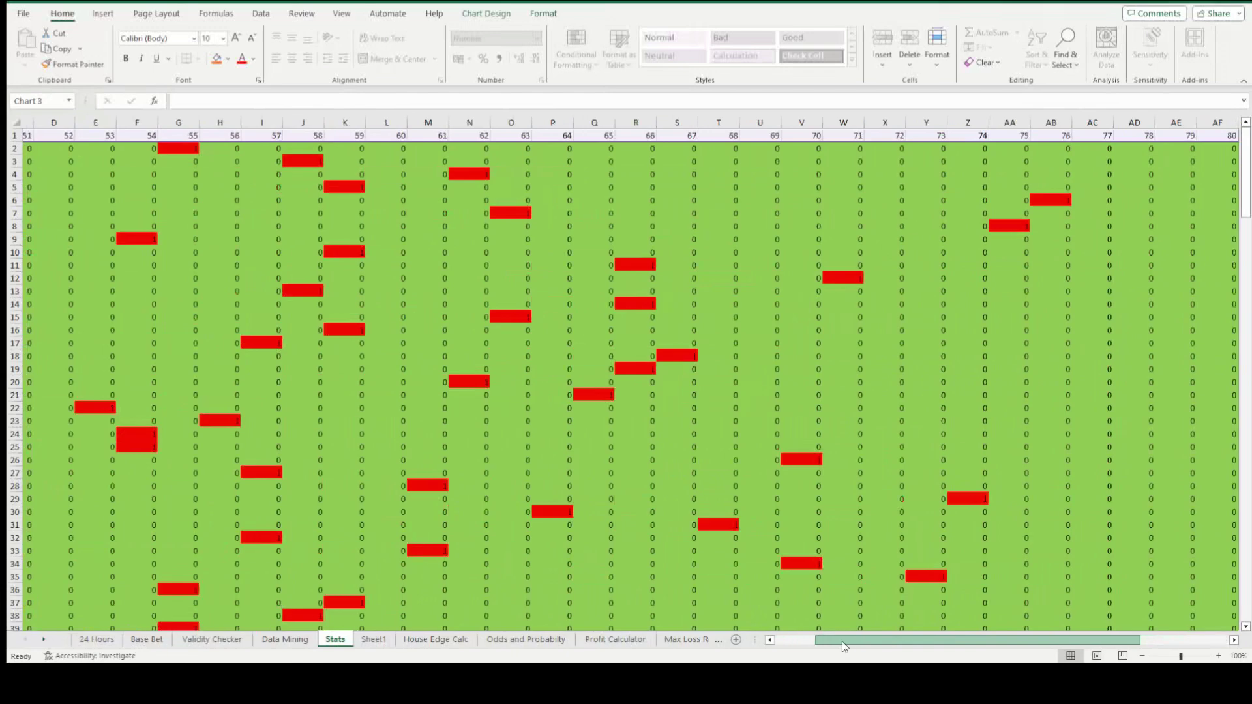
scroll(735, 409, down, 15)
scroll(733, 411, down, 20)
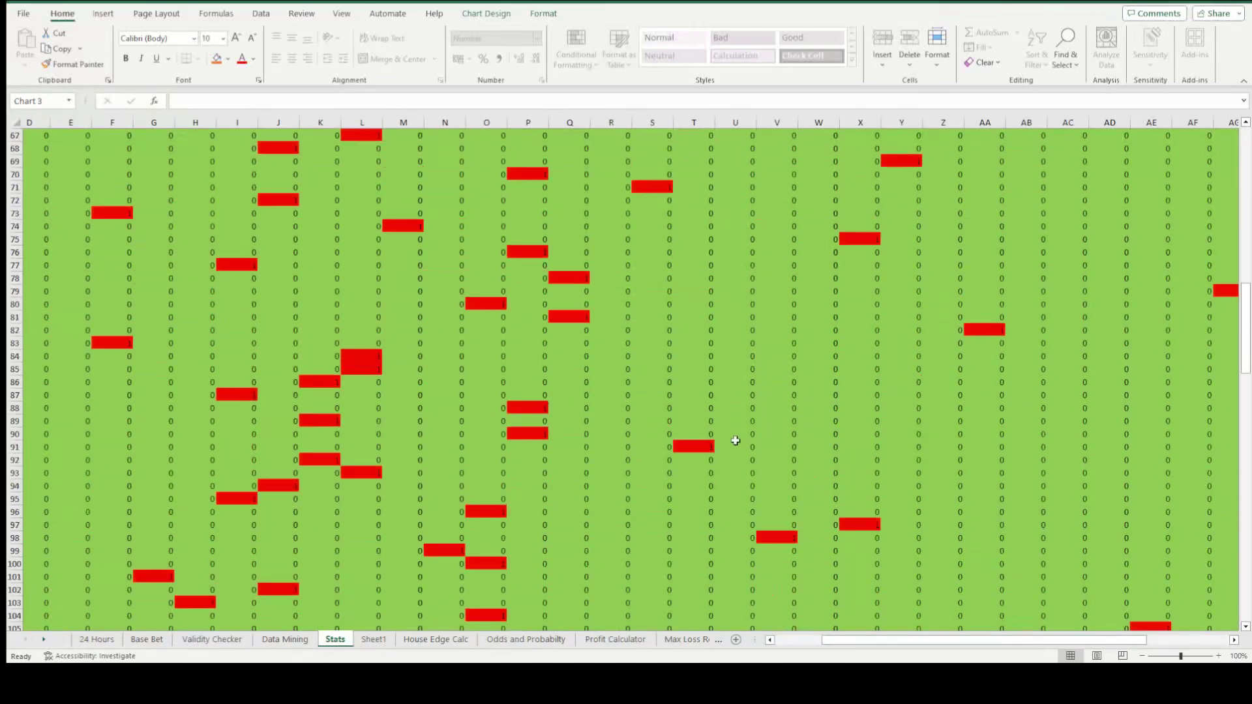
scroll(732, 448, down, 13)
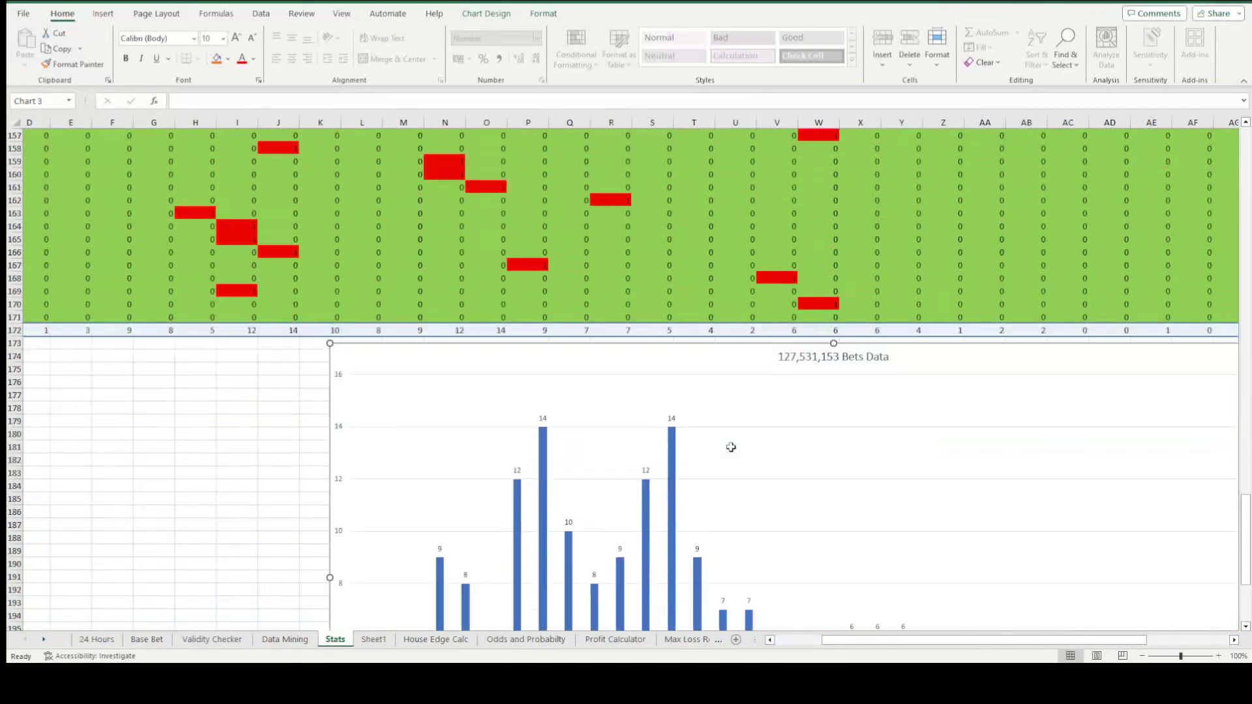
drag(888, 637, 928, 643)
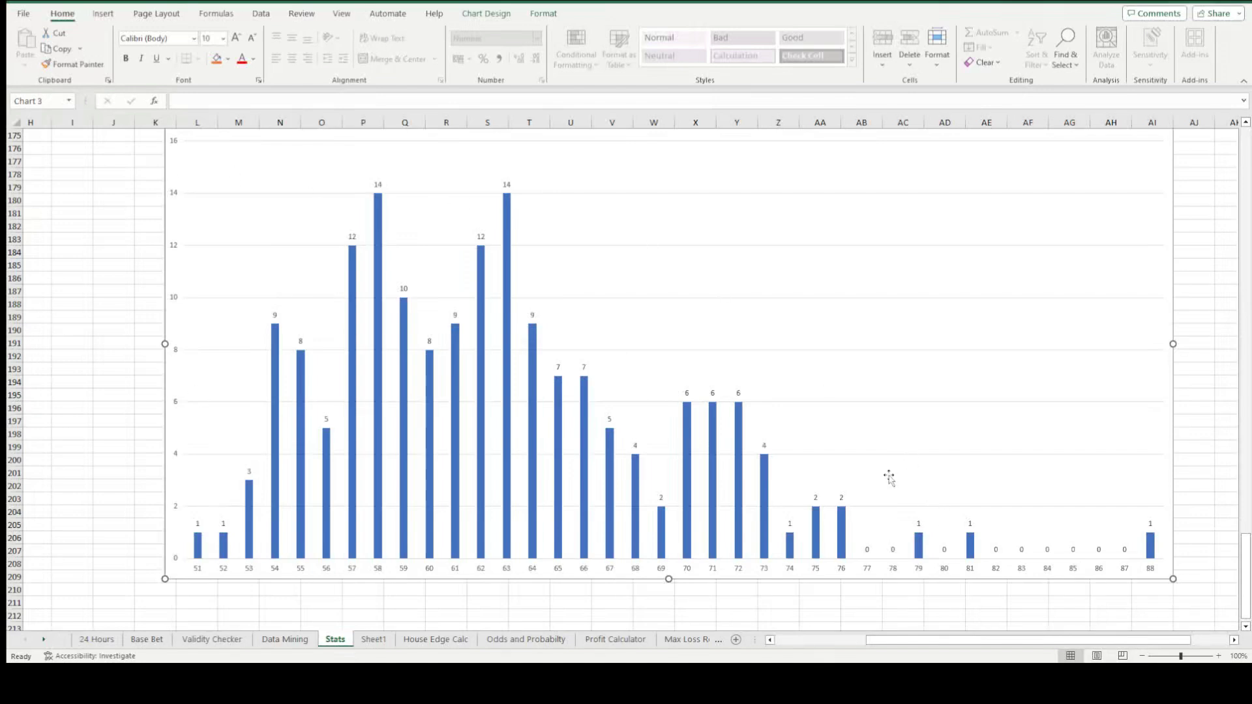
click(1151, 552)
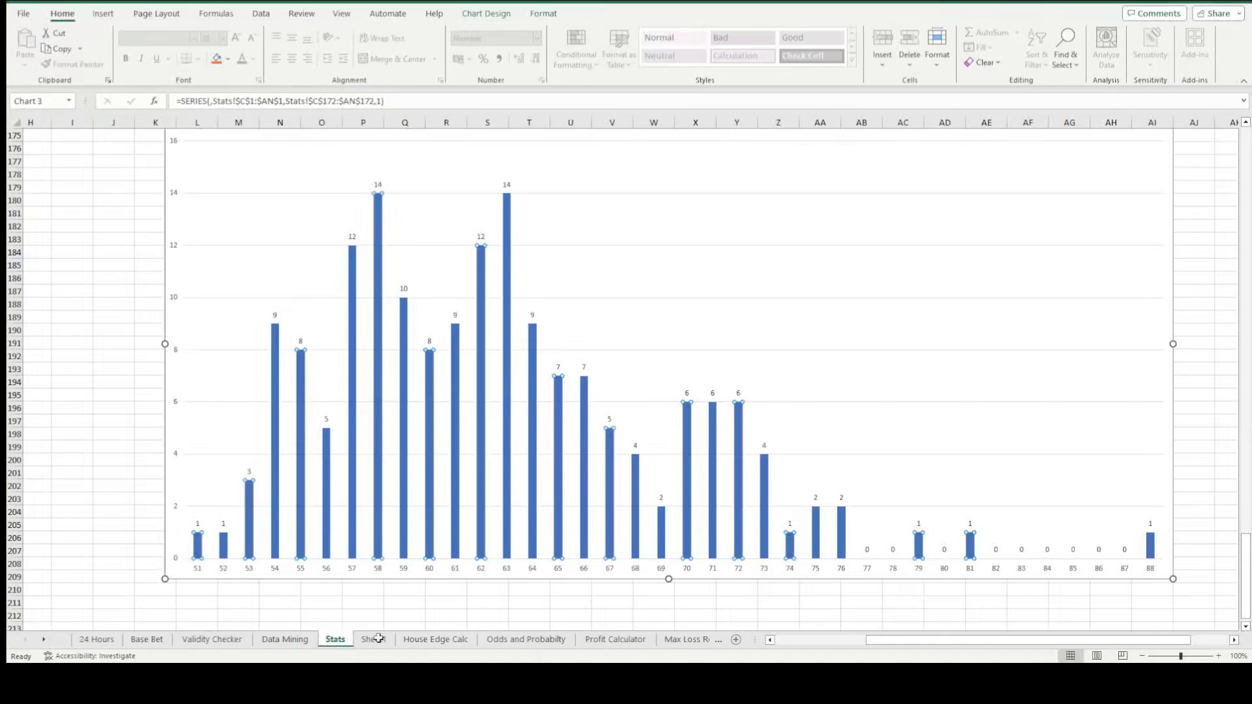
On the Validity Checker sheet, inspect the columns around loss number 89 and select the Next Bet cell for loss 90.
click(212, 639)
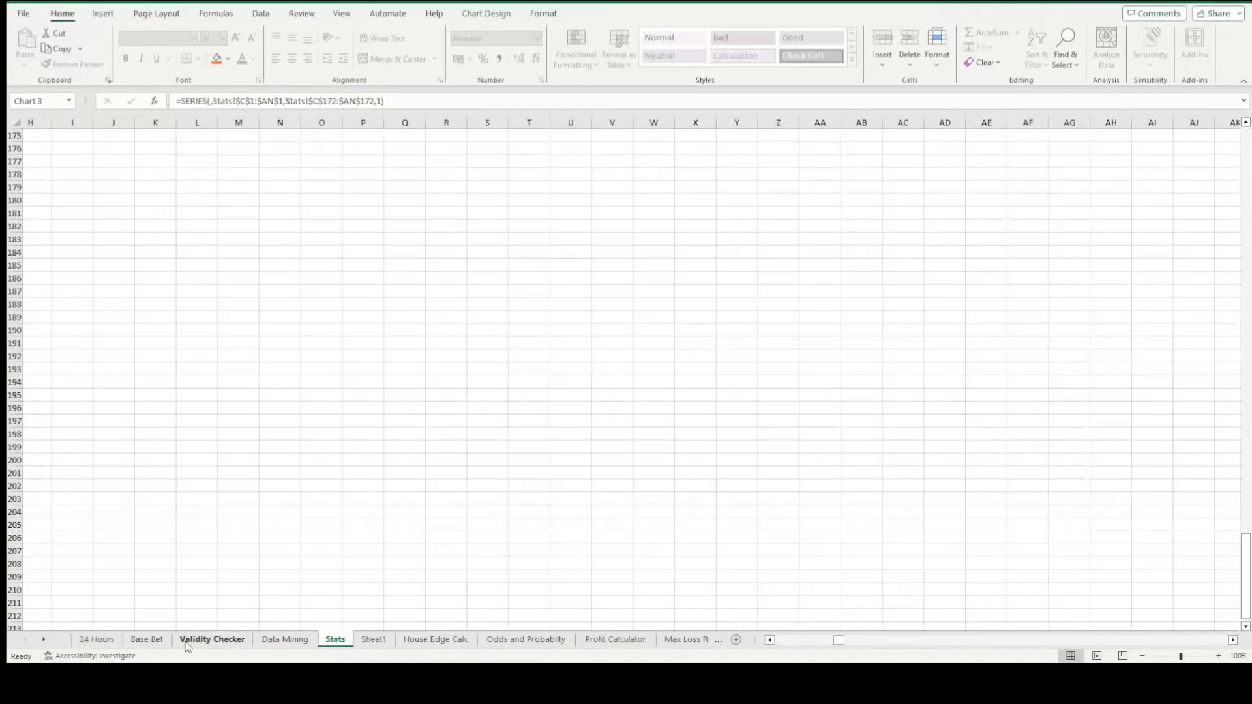
scroll(1177, 611, right, 10)
drag(830, 647, 838, 647)
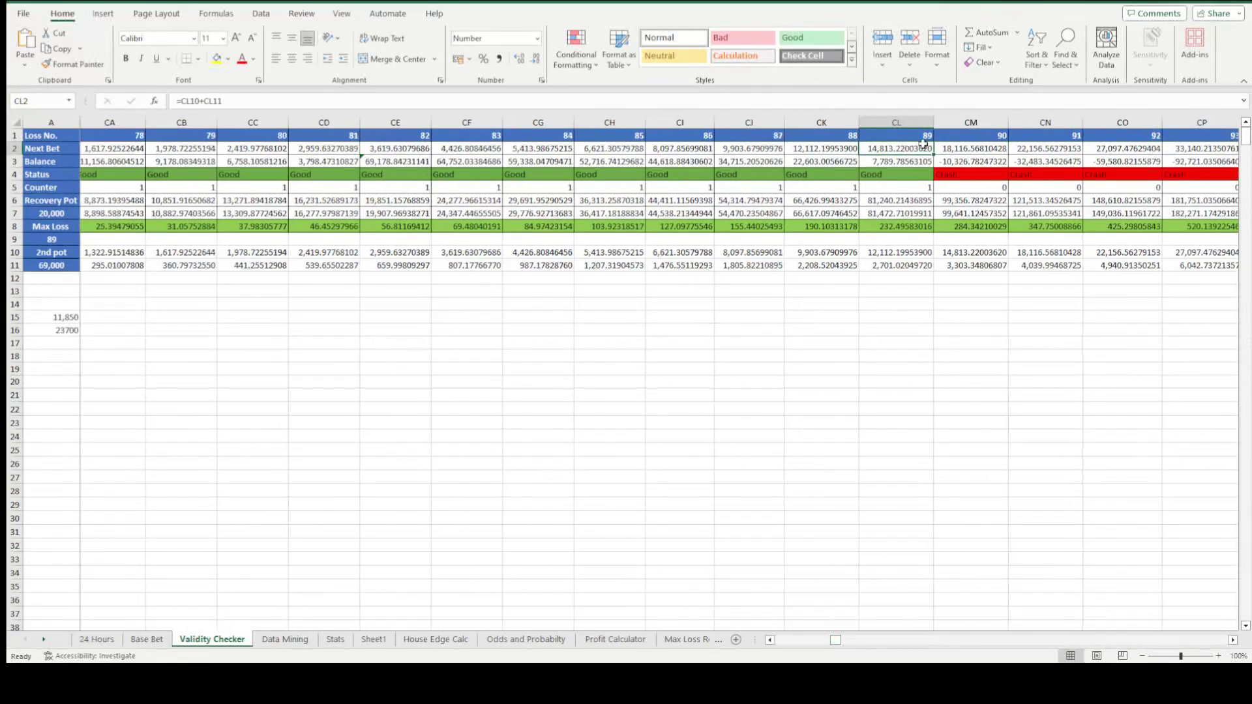
click(947, 148)
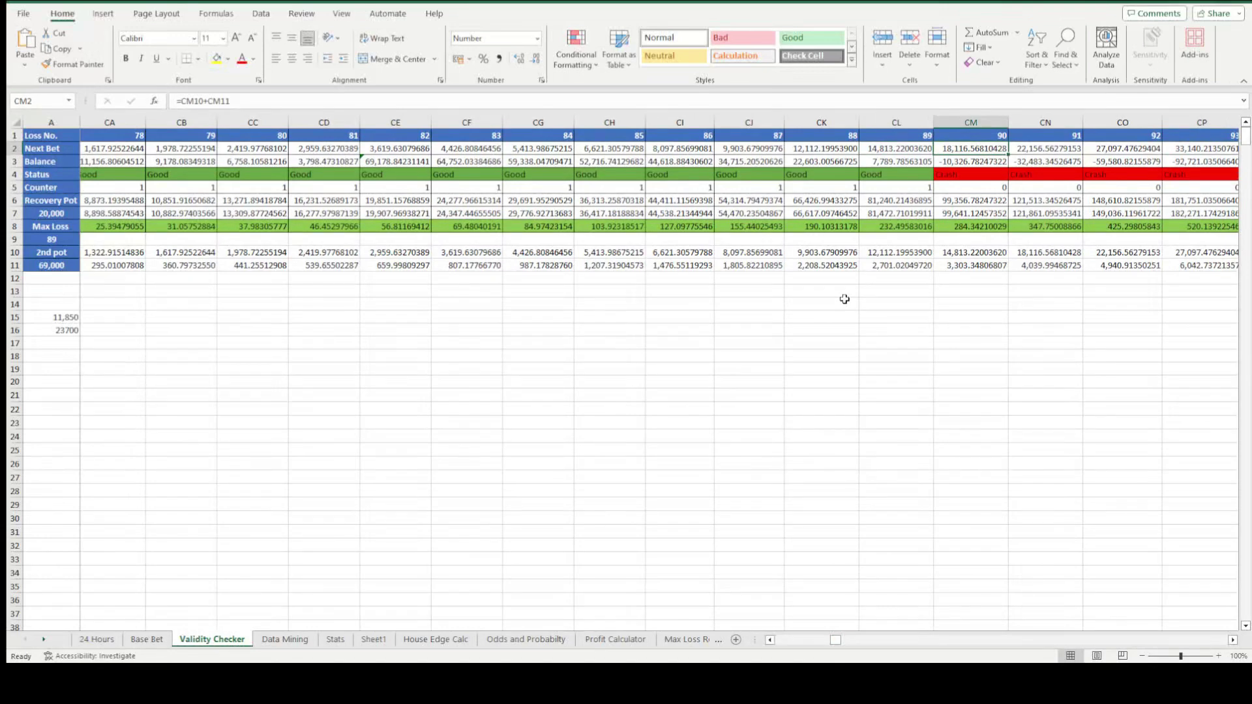
Leave the Validity Checker sheet and reopen simulateBets.cjs in Visual Studio Code to review its bet analysis parameters.
key(ctrl+Page_Down)
key(ctrl+Page_Down)
click(1102, 614)
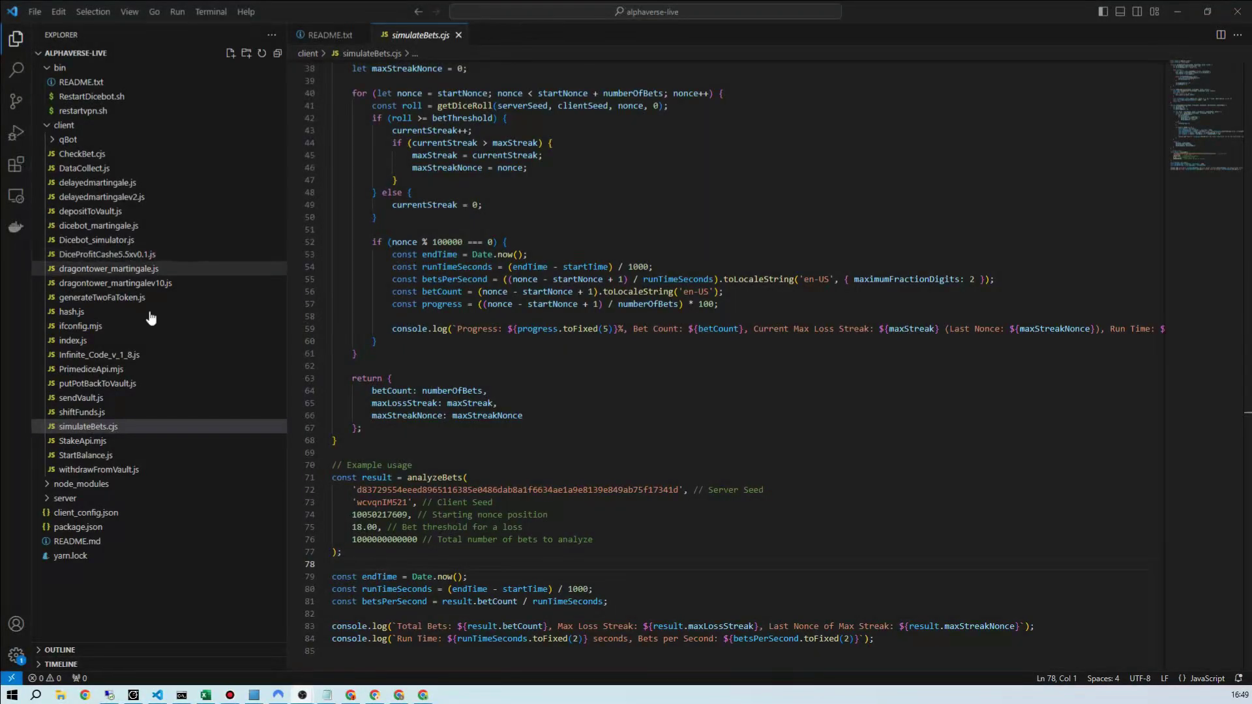
click(78, 428)
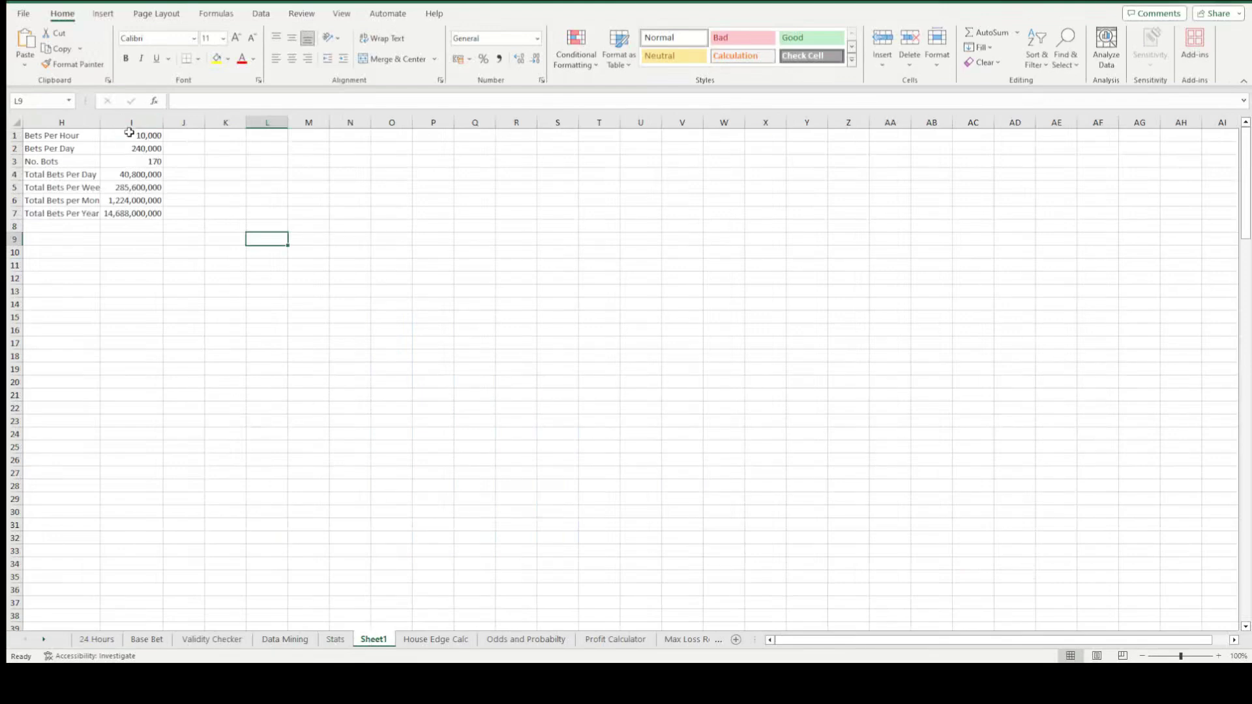
On Sheet1 in Excel, inspect the Bets Per Hour, Bets Per Day, No. Bots and Total Bets Per Day cells.
click(131, 135)
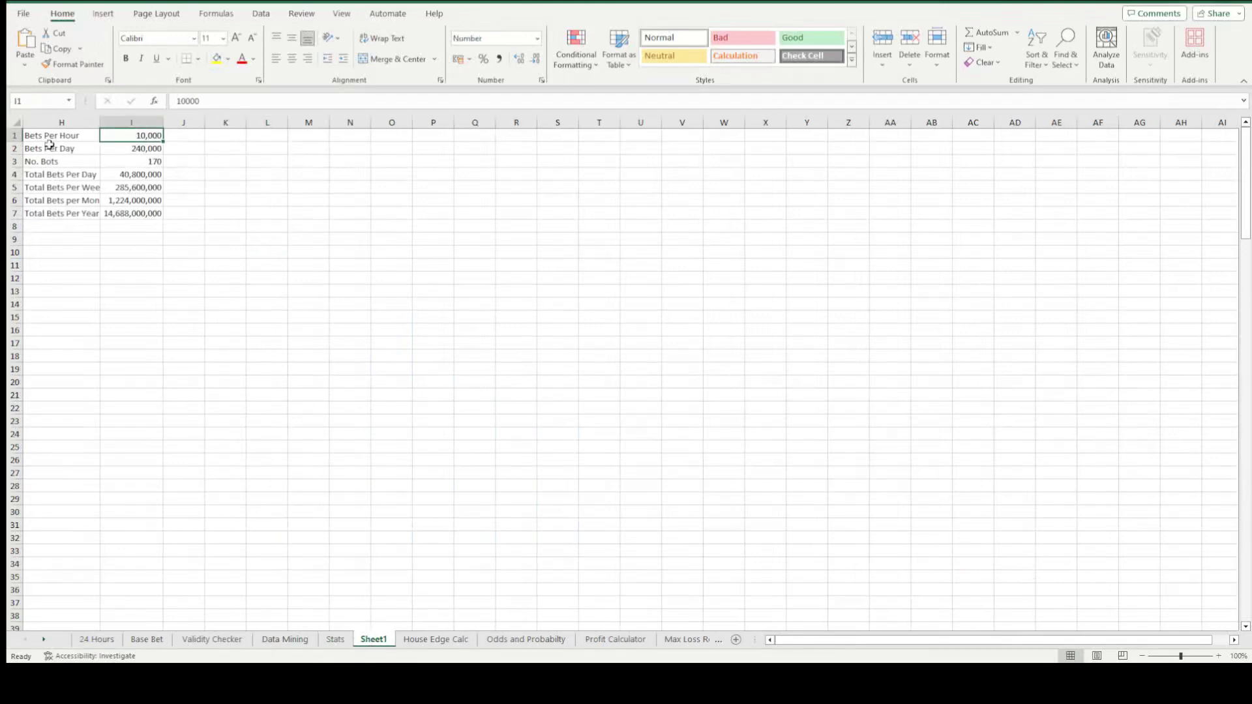
click(150, 148)
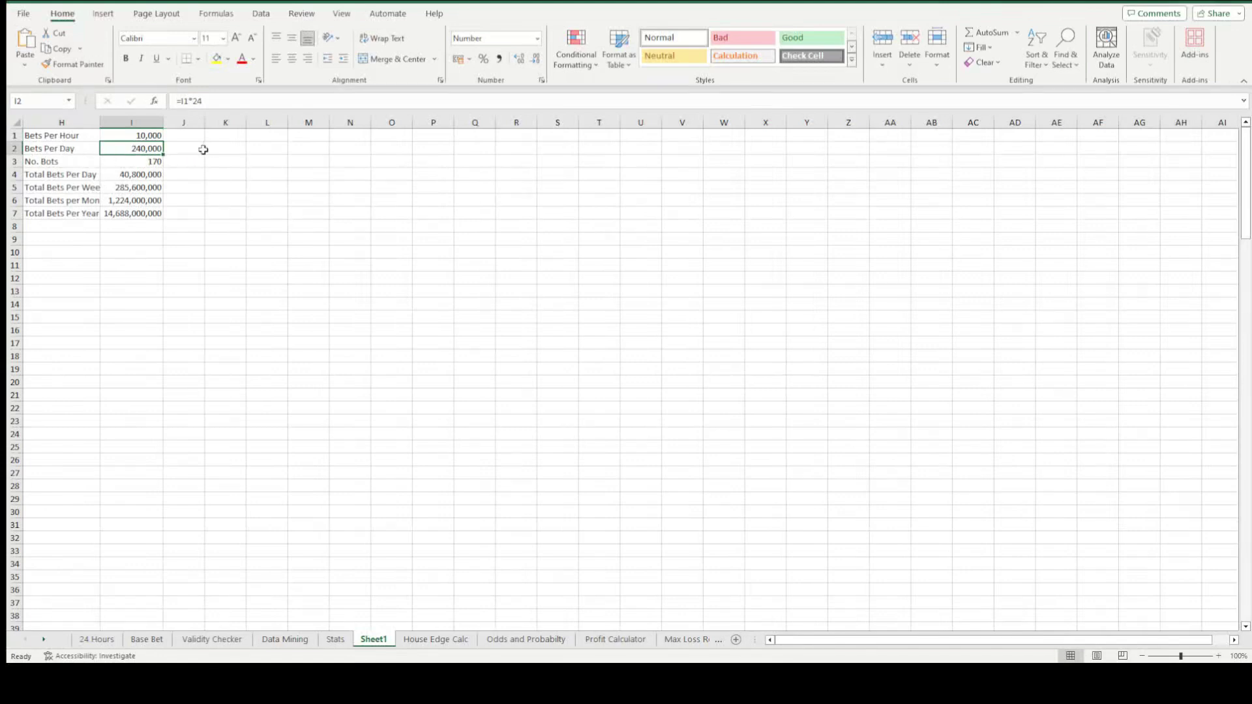
click(138, 163)
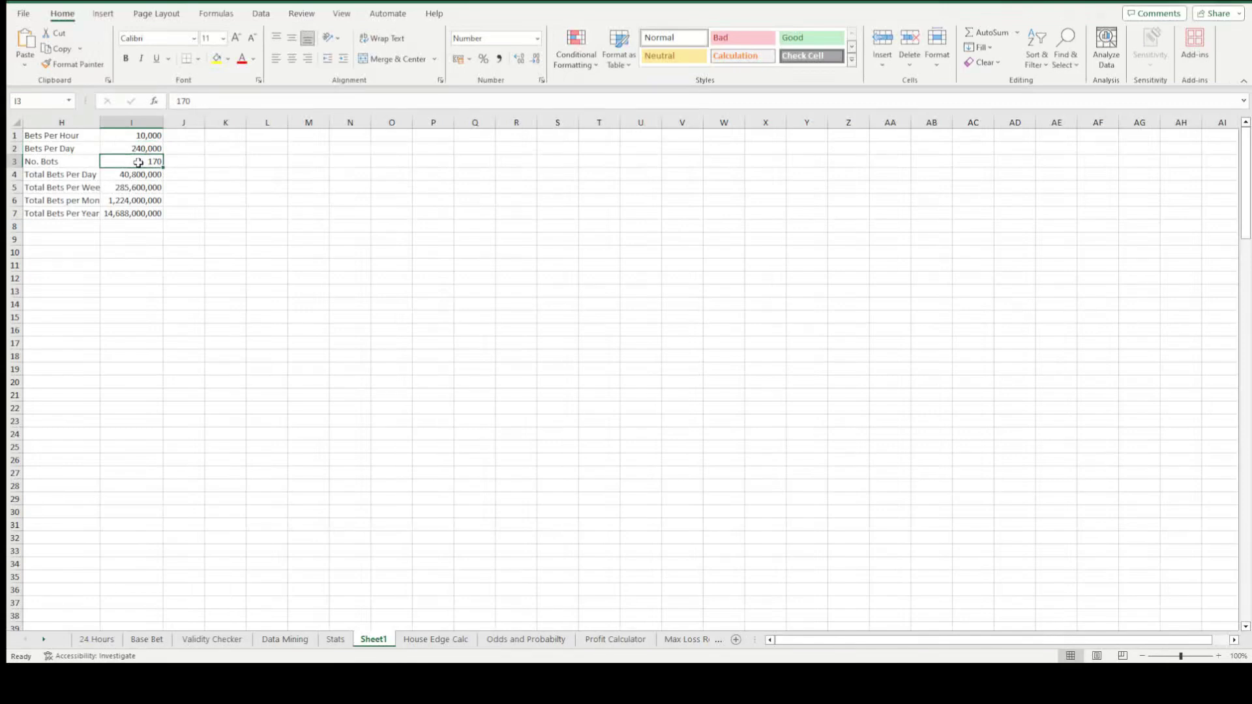
click(152, 175)
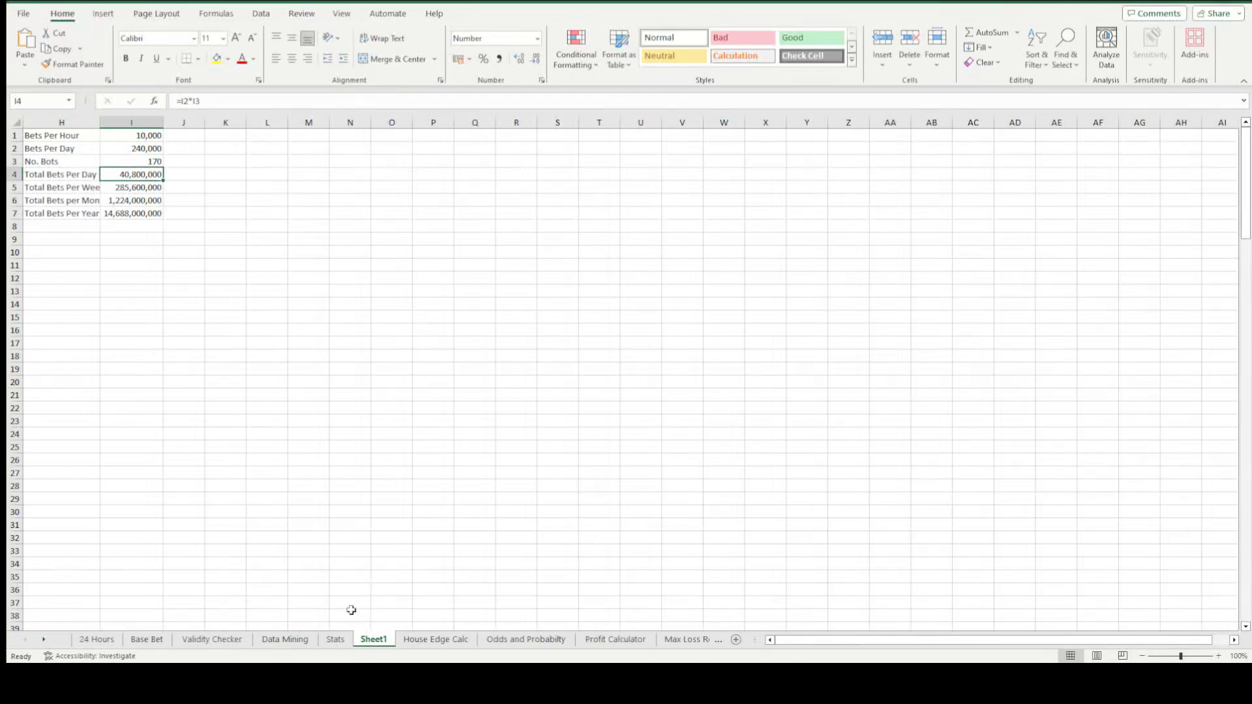
Check the odds of an 89-loss streak on the Odds and Probability sheet and return to Sheet1.
click(231, 639)
click(526, 639)
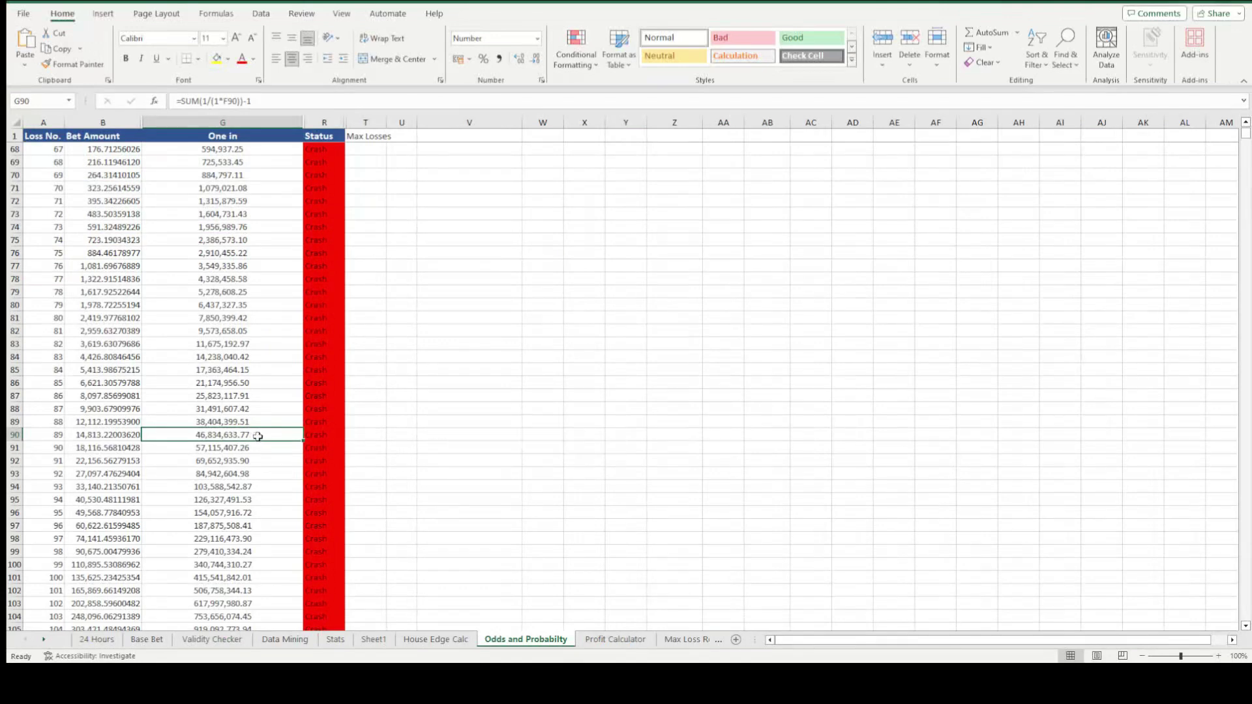
click(373, 641)
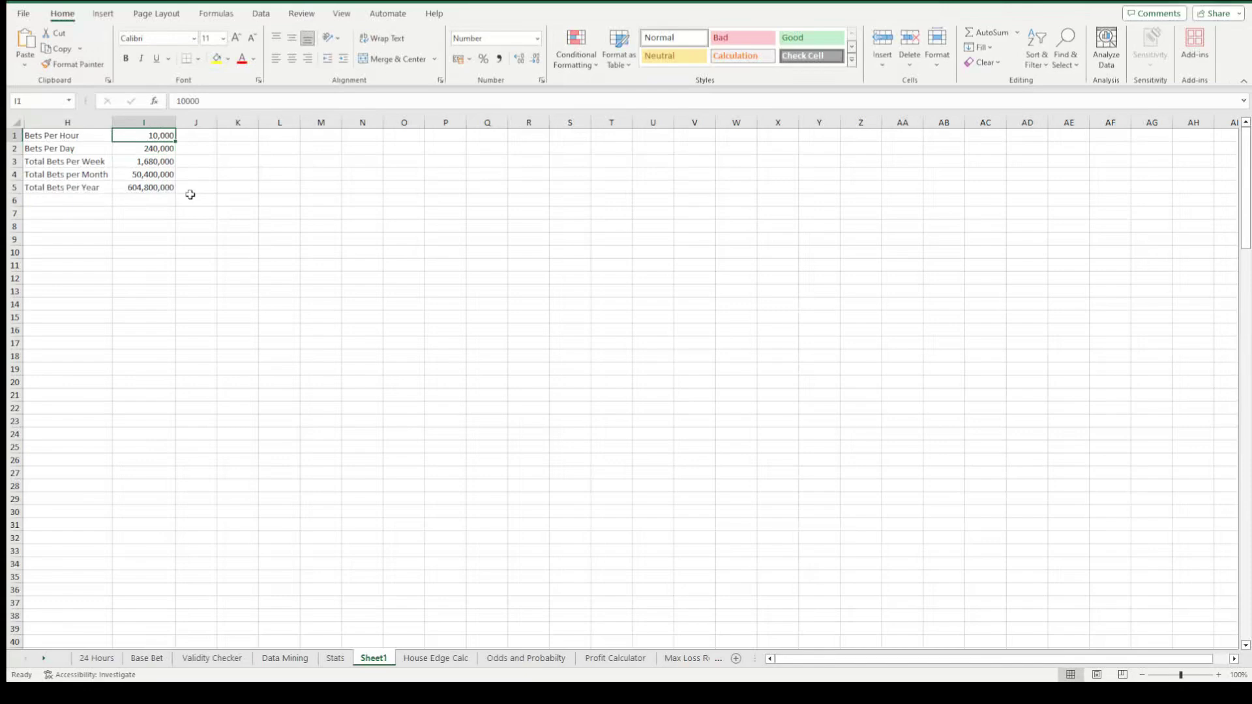
Inspect the hourly, daily, monthly and yearly bet figures on Sheet1, and return to the analyzeBets call in simulateBets.cjs in Visual Studio Code.
click(165, 202)
click(163, 139)
click(160, 149)
click(154, 174)
click(154, 187)
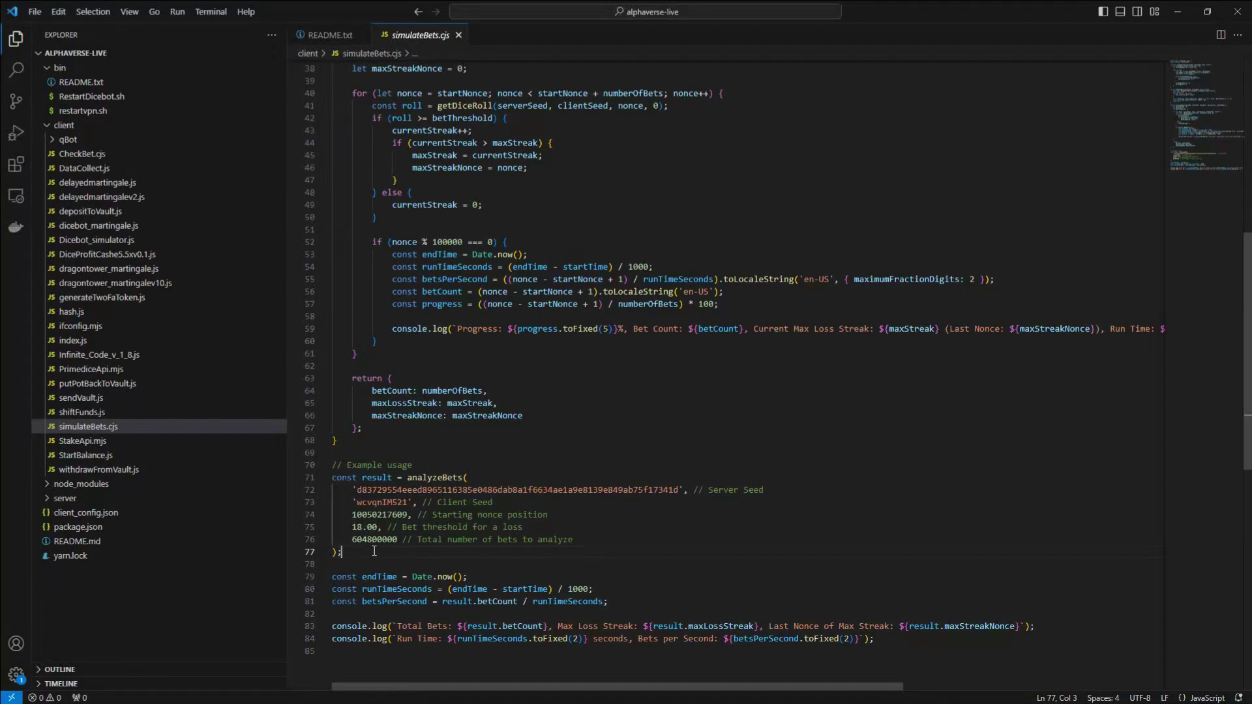
click(365, 562)
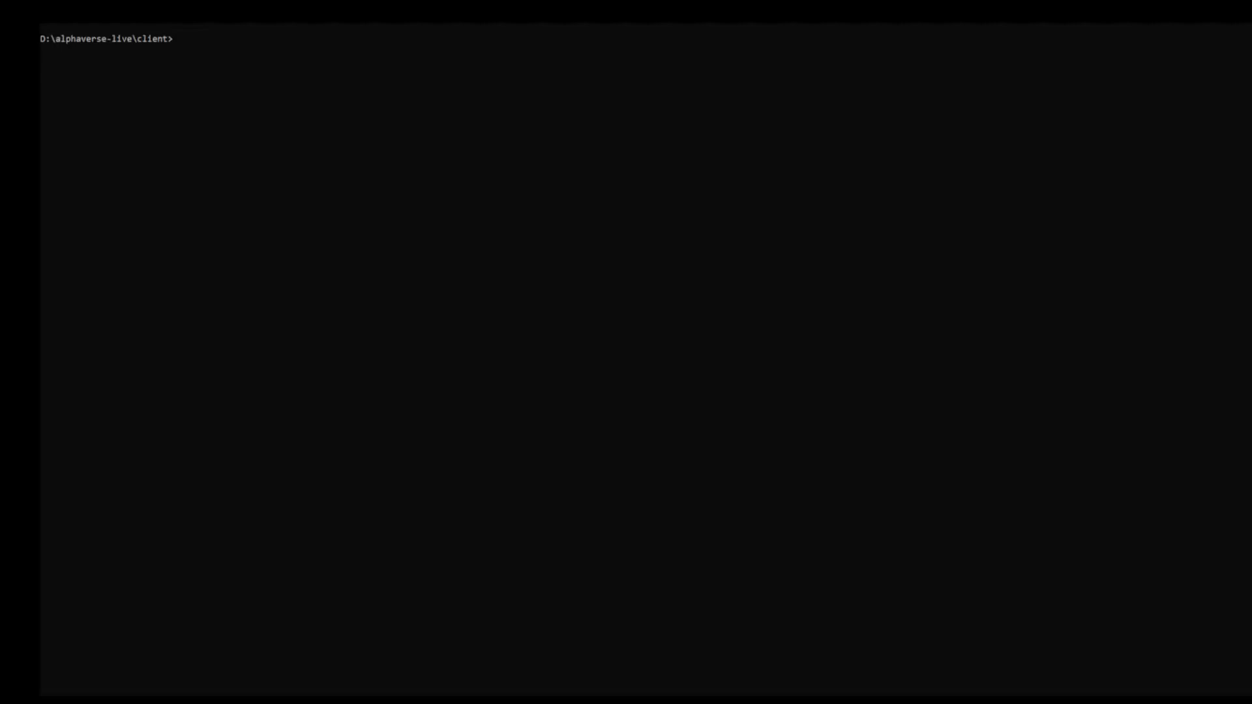
Clear the terminal in the alphaverse-live client folder and rerun the earlier bet simulation command.
text(cls)
key(Return)
key(Up)
key(Up)
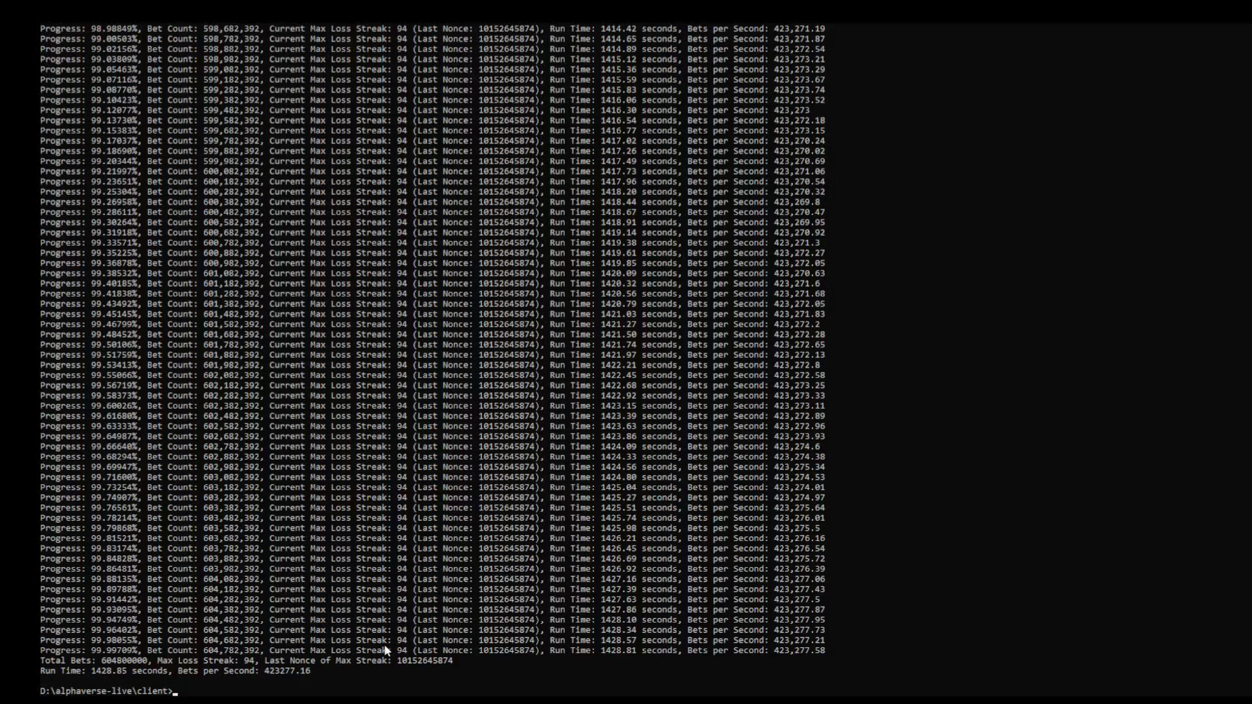
Select and copy the last nonce of the maximum loss streak from the final progress line of the simulation output.
double_click(516, 650)
right_click(515, 651)
click(532, 651)
drag(532, 651, 484, 652)
right_click(486, 655)
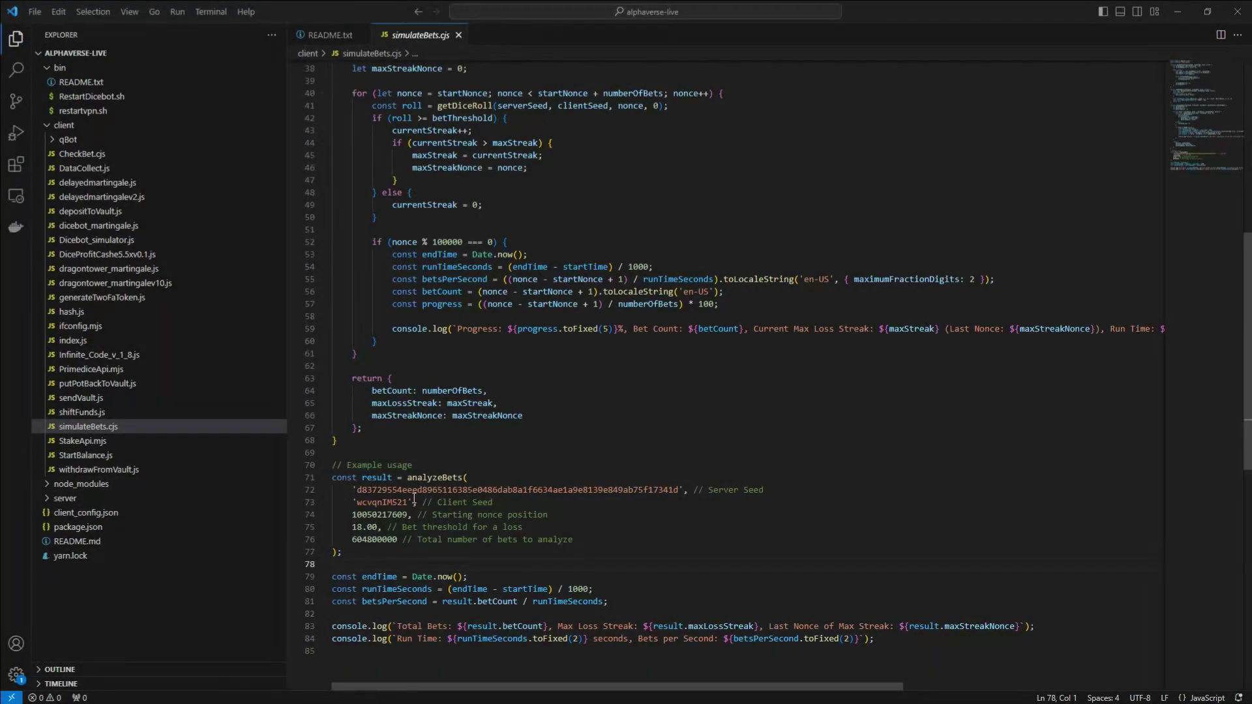
Set the starting nonce position in simulateBets.cjs to 1, then save and close the file.
double_click(392, 515)
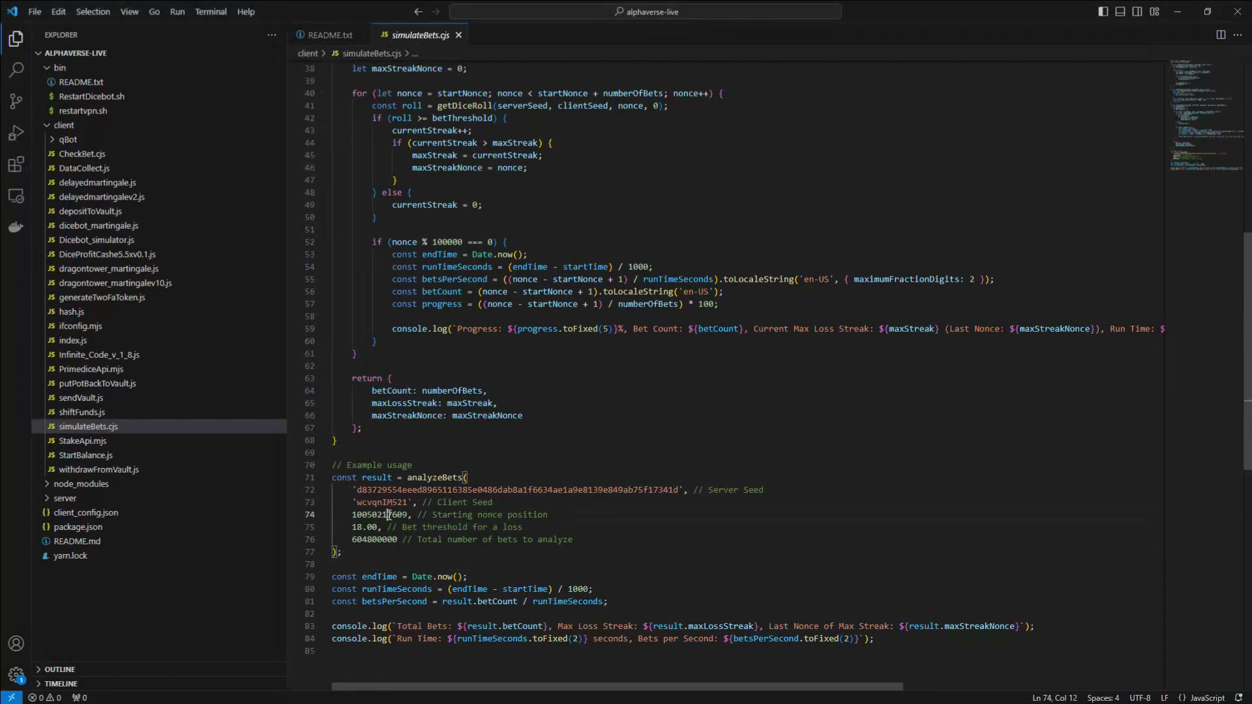
text(1)
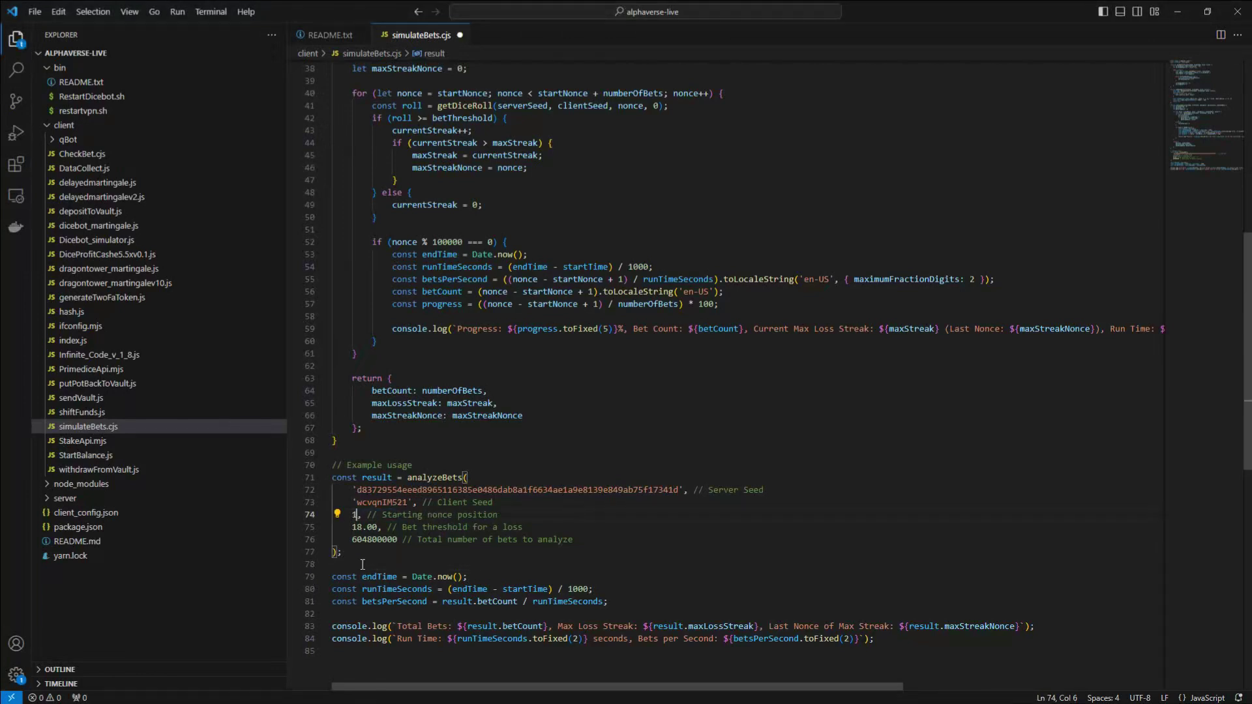
key(ctrl+w)
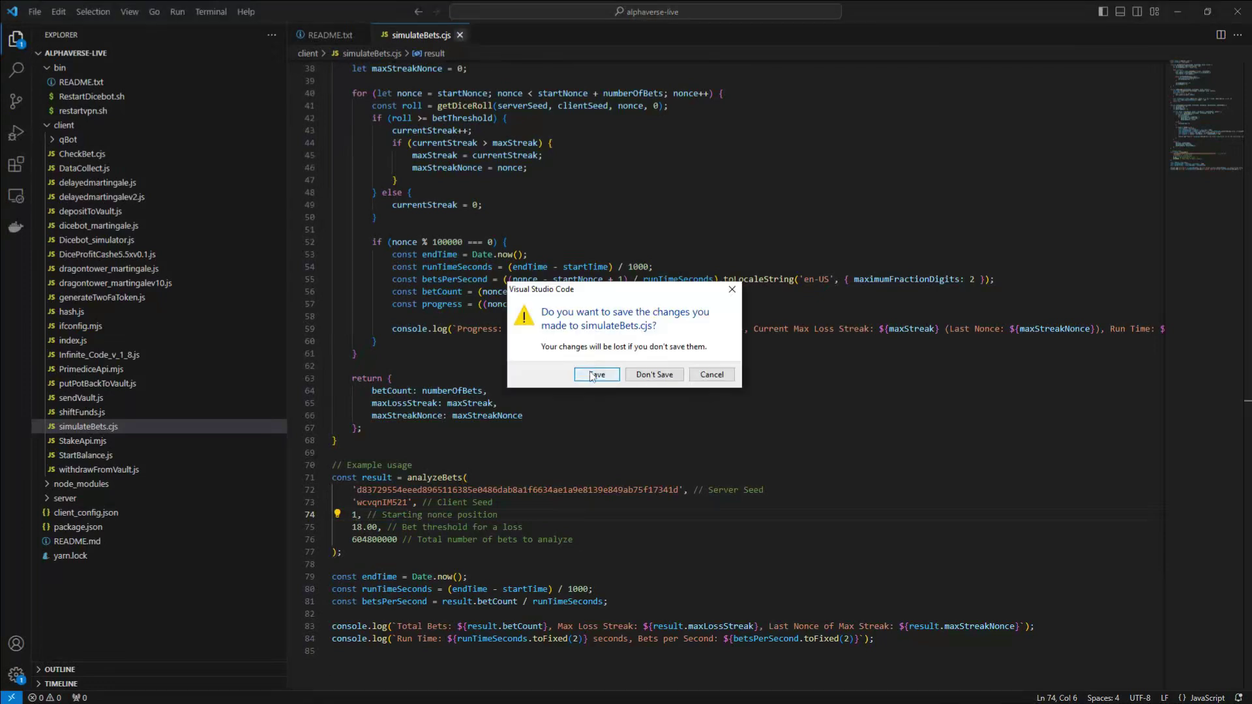
key(Return)
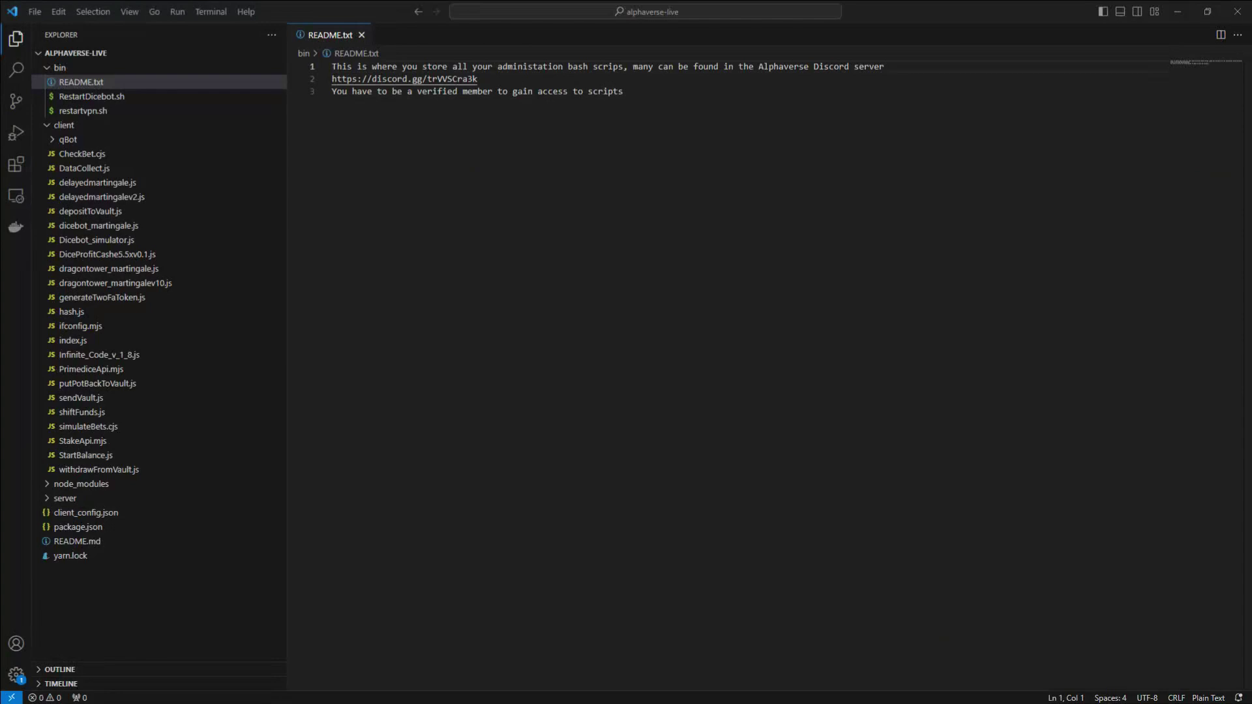
key(alt+Tab)
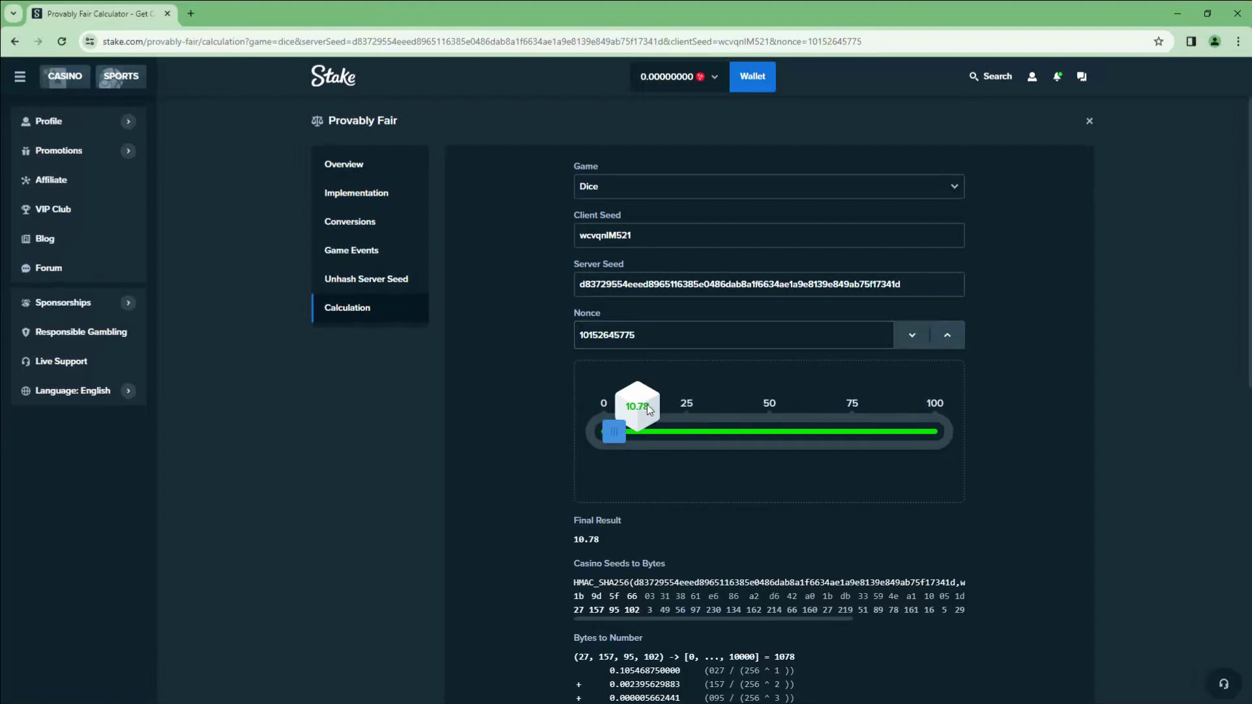
click(948, 341)
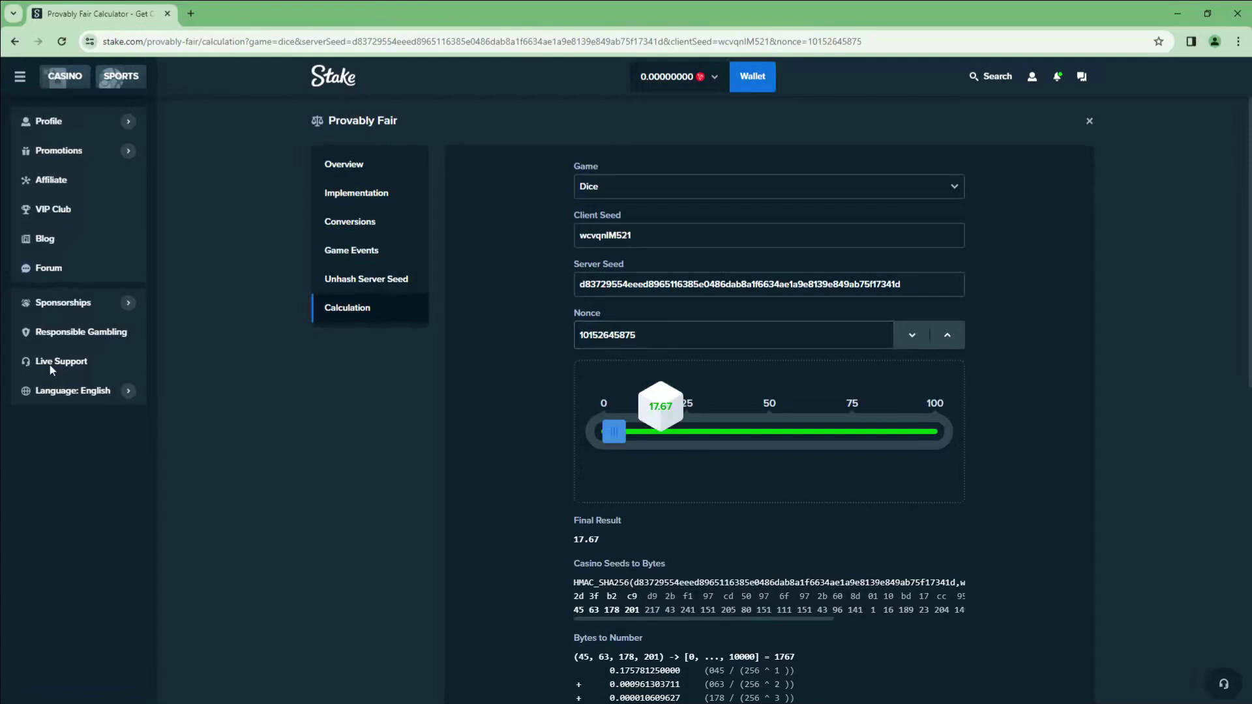
click(912, 335)
click(912, 335)
click(912, 335)
click(912, 336)
click(912, 335)
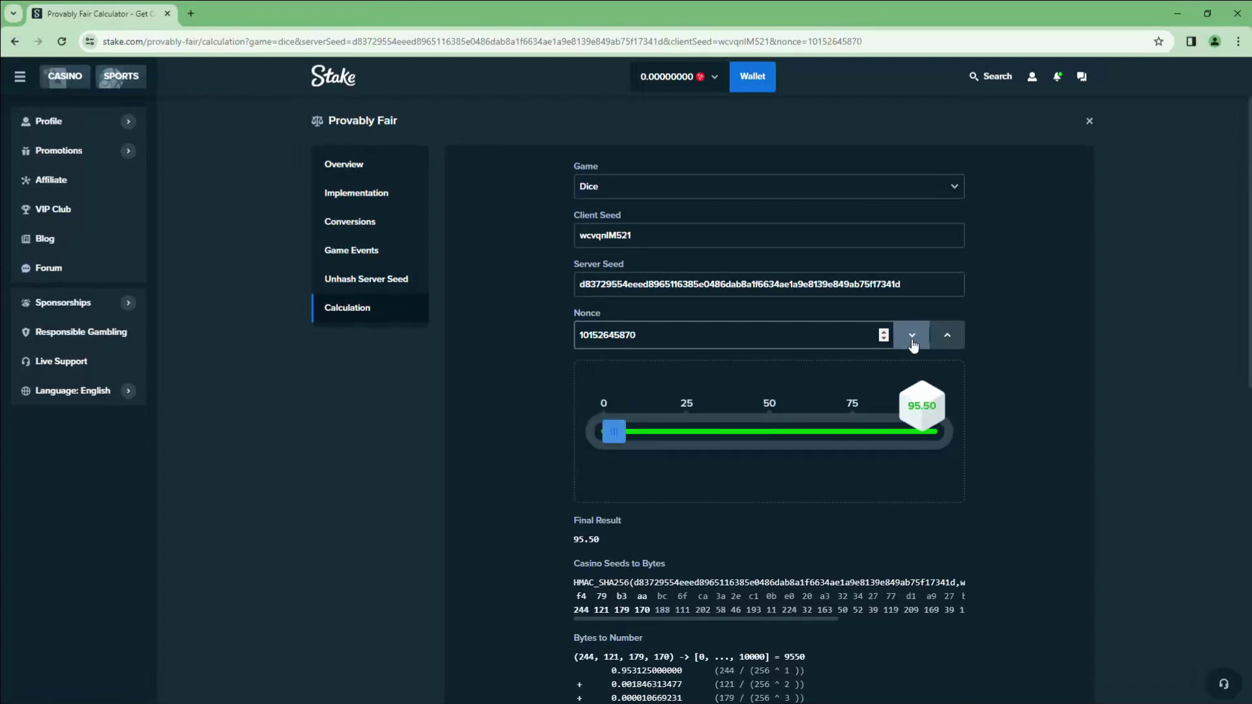
click(912, 335)
click(912, 335)
click(912, 335)
click(912, 335)
click(912, 335)
click(912, 335)
click(912, 336)
click(912, 336)
click(912, 335)
click(912, 336)
click(912, 335)
click(911, 335)
click(912, 336)
click(911, 336)
click(912, 335)
click(912, 335)
click(912, 335)
click(912, 336)
click(912, 335)
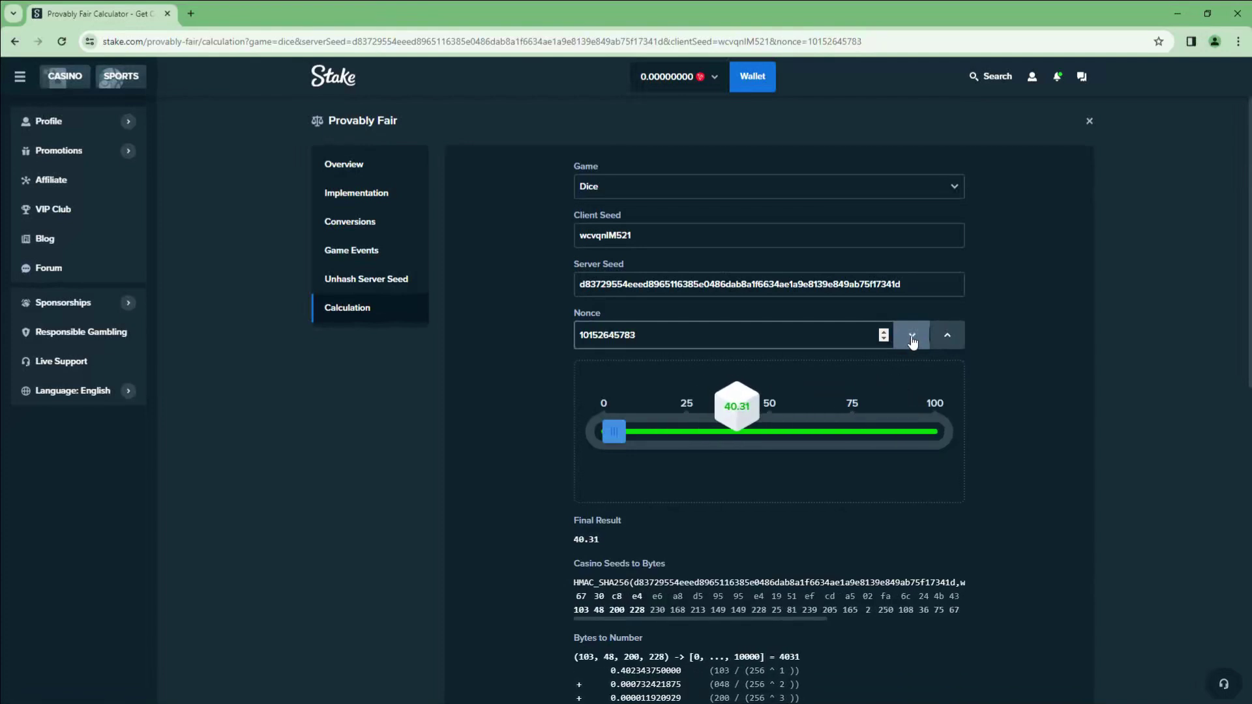
click(912, 335)
click(912, 335)
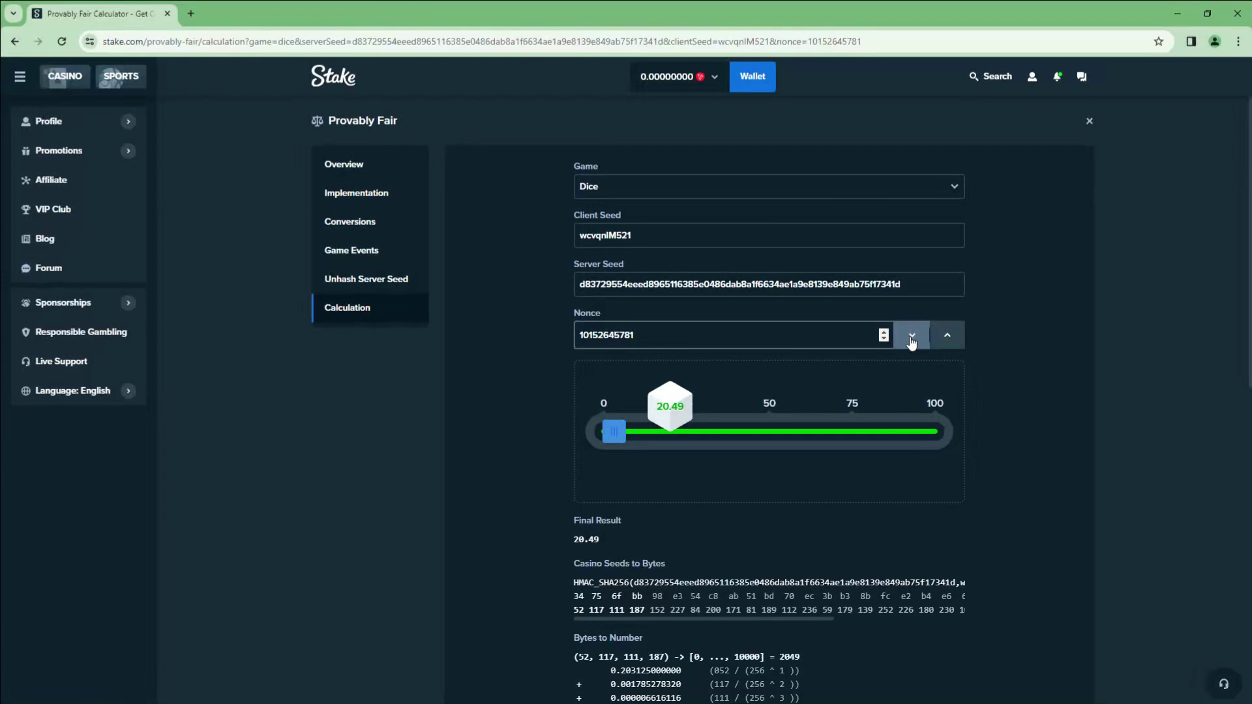
click(912, 336)
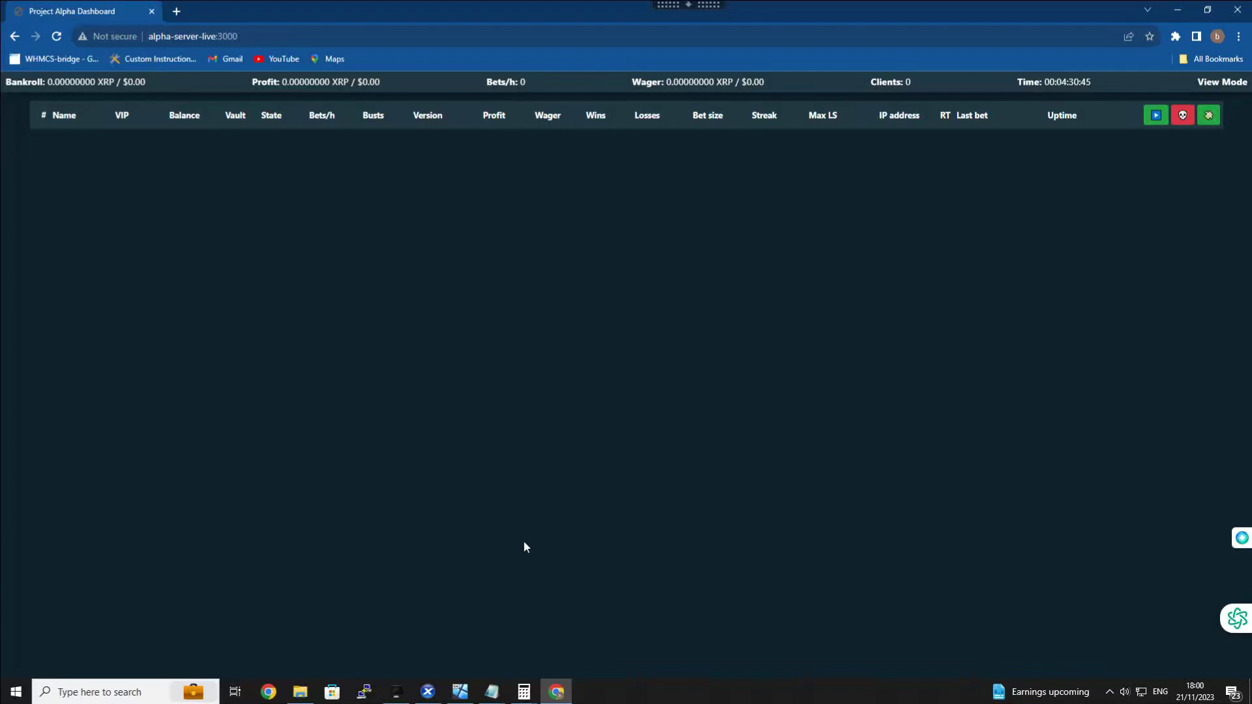
Open Dicebot_simulator.js in Visual Studio Code and review its simulation settings, seeds, starting nonce and dice roll functions.
click(397, 692)
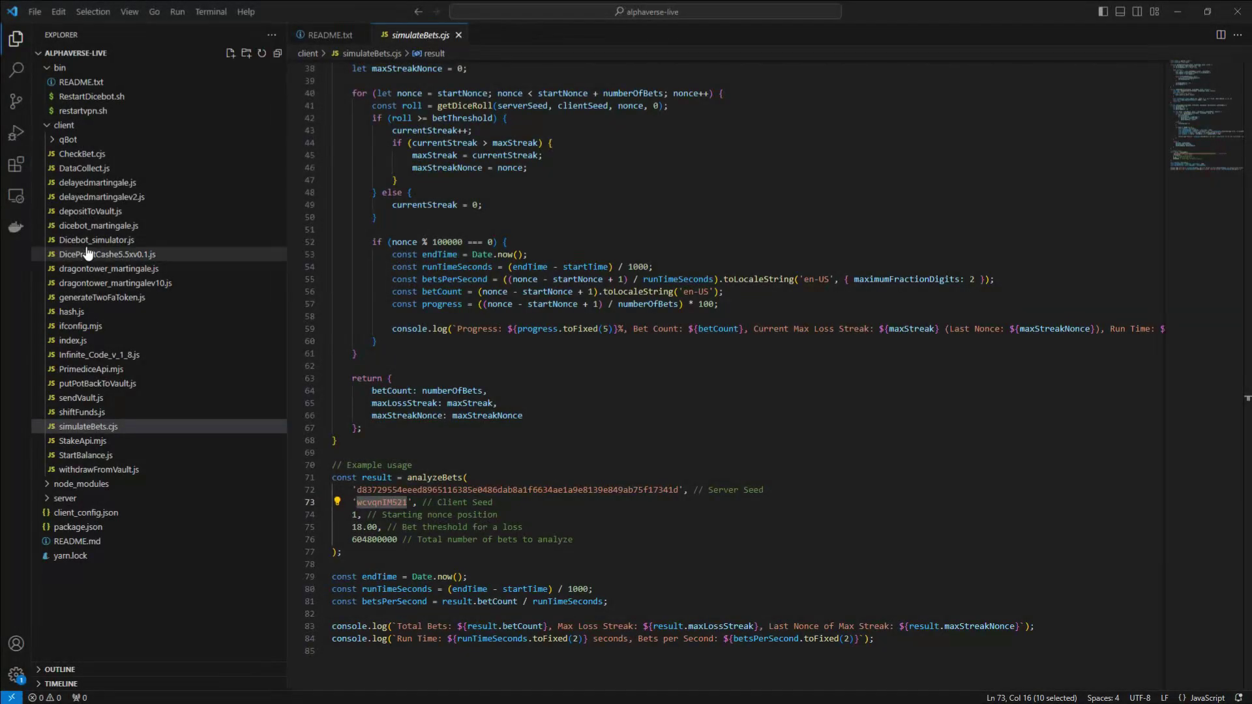
click(94, 240)
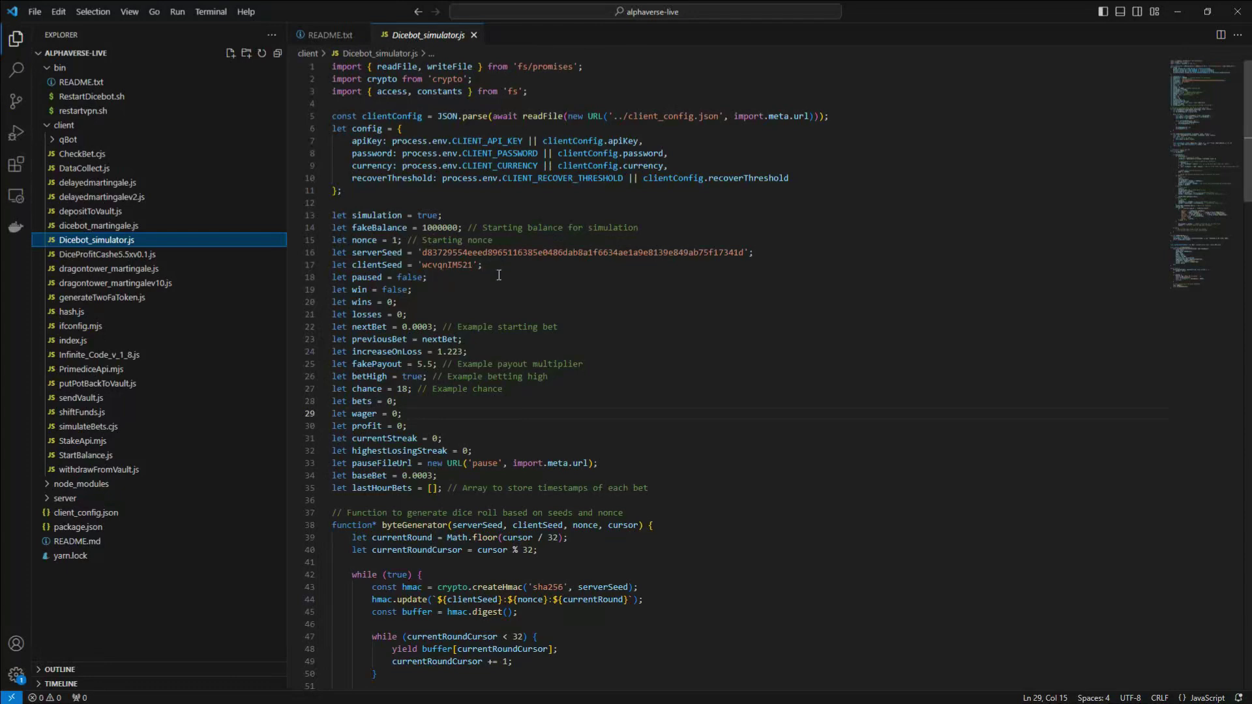
scroll(465, 320, down, 7)
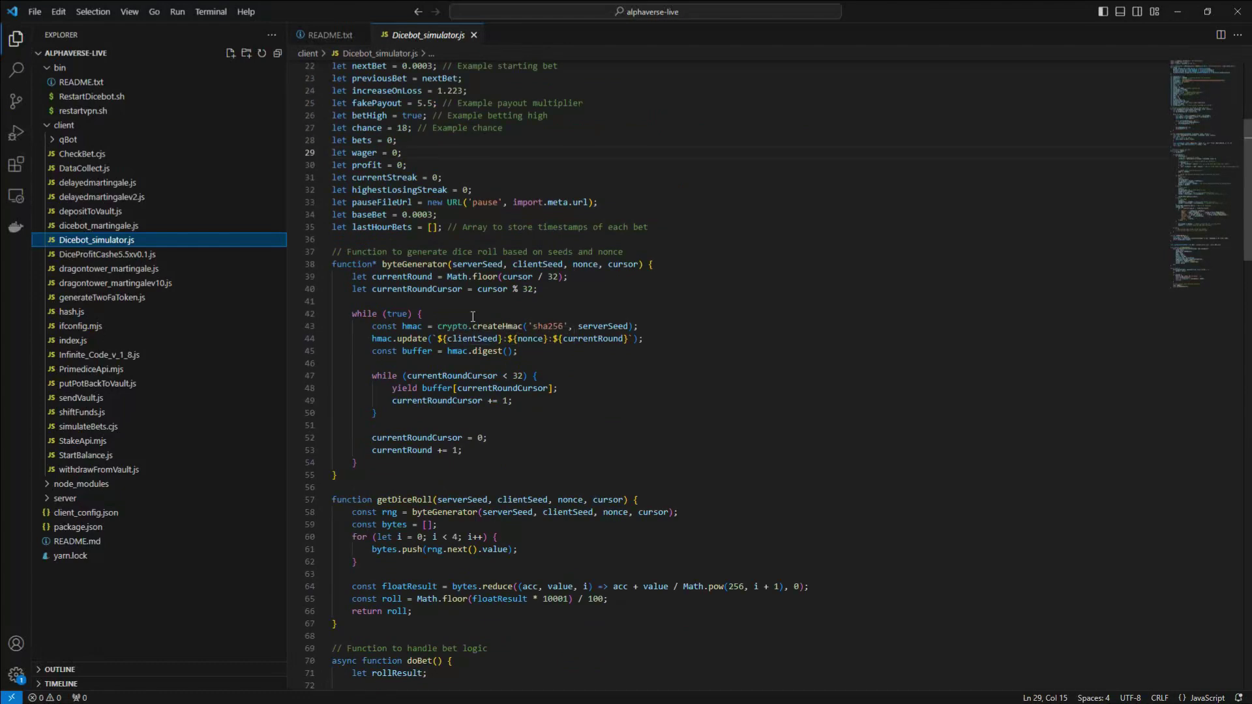
scroll(473, 316, up, 7)
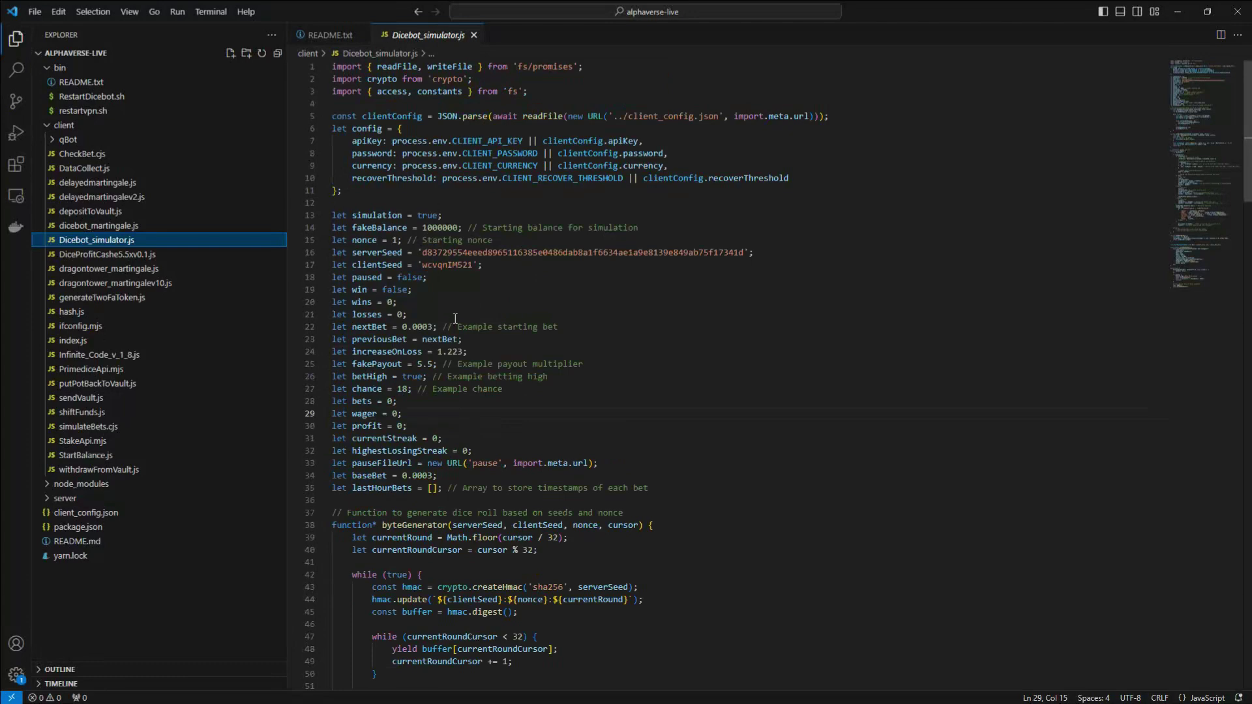
scroll(466, 372, down, 9)
scroll(466, 377, down, 2)
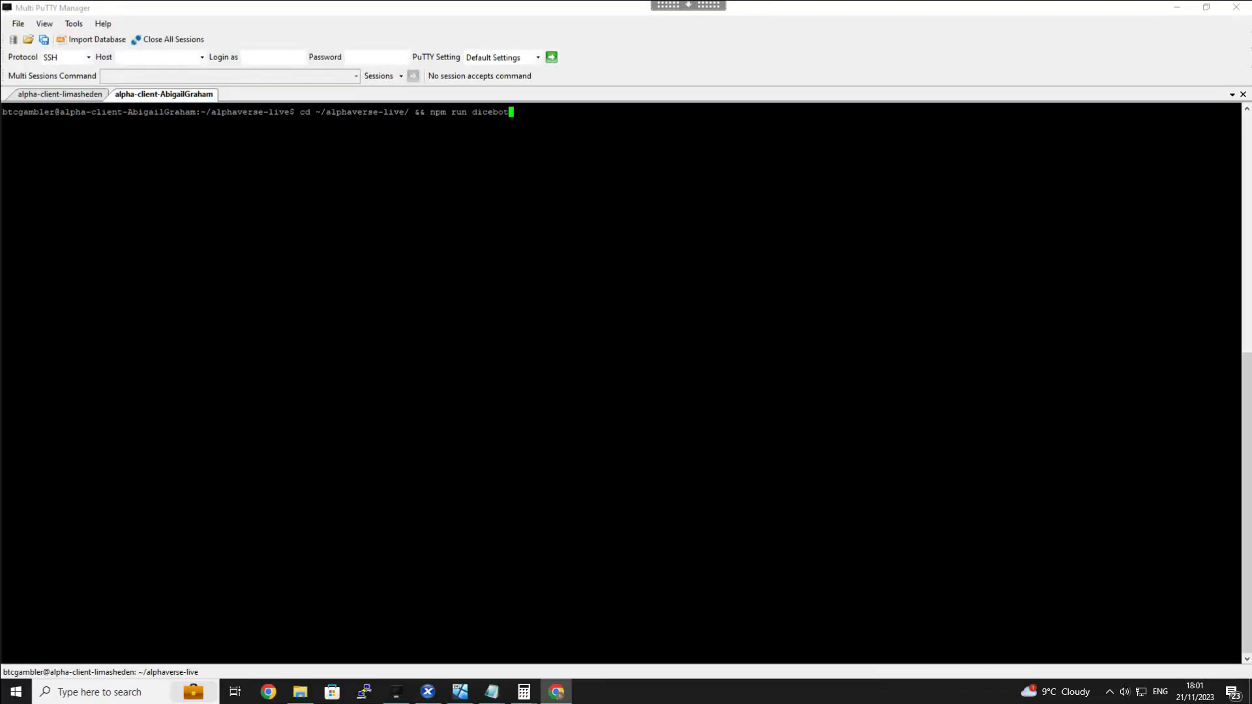
In Multi PuTTY Manager, run cd ~/alphaverse-live/ && npm run dicebot in the open client session.
key(Return)
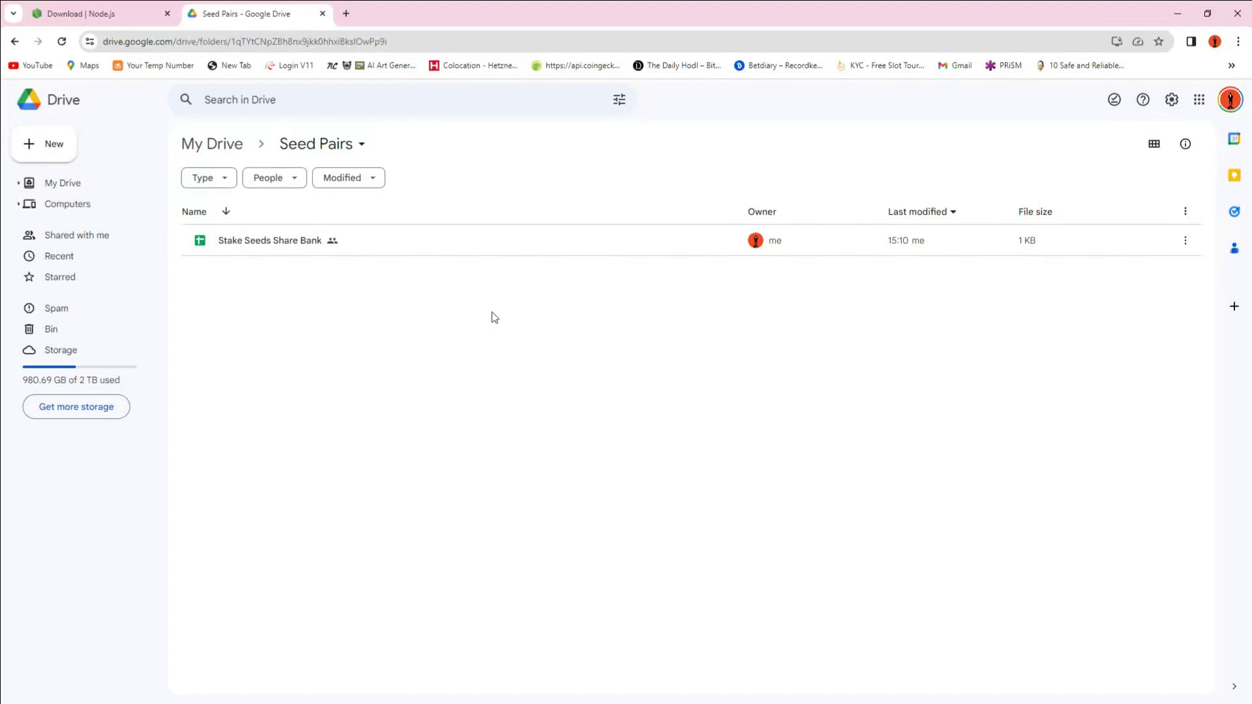
Open the Stake Seeds Share Bank spreadsheet from Google Drive and inspect its Client Seed, Server Seed and Contributor entries.
click(265, 241)
double_click(272, 243)
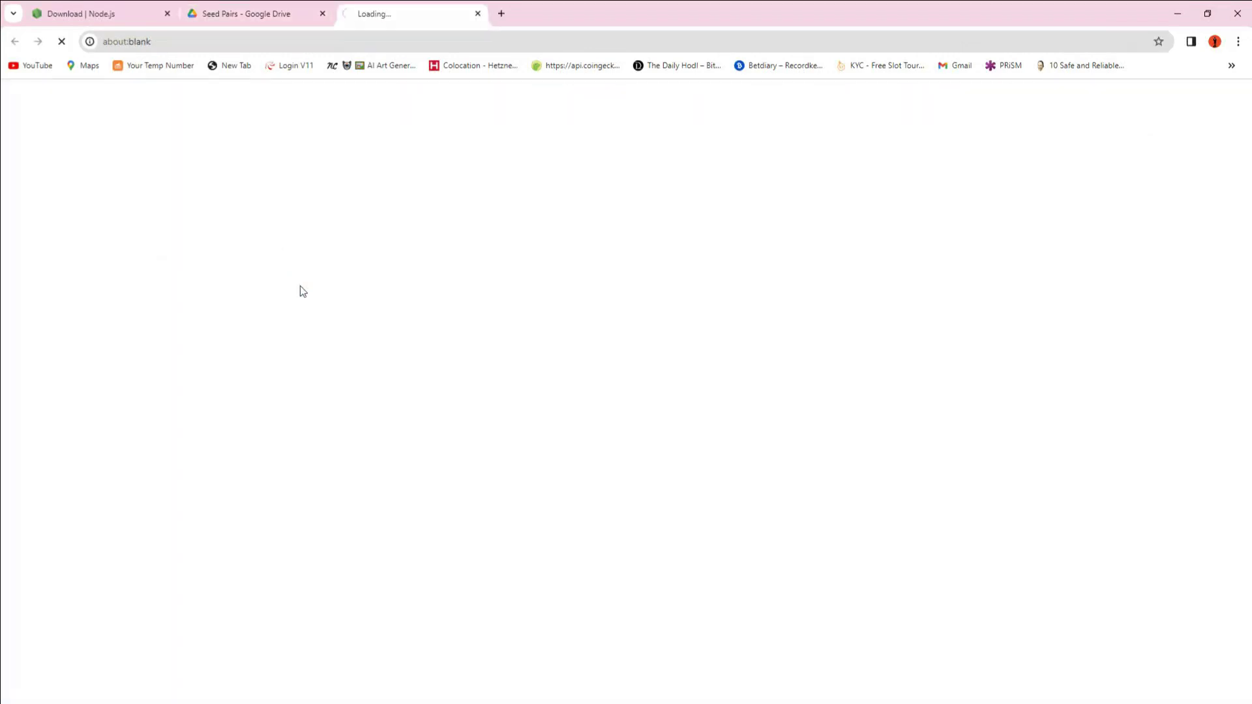
click(75, 249)
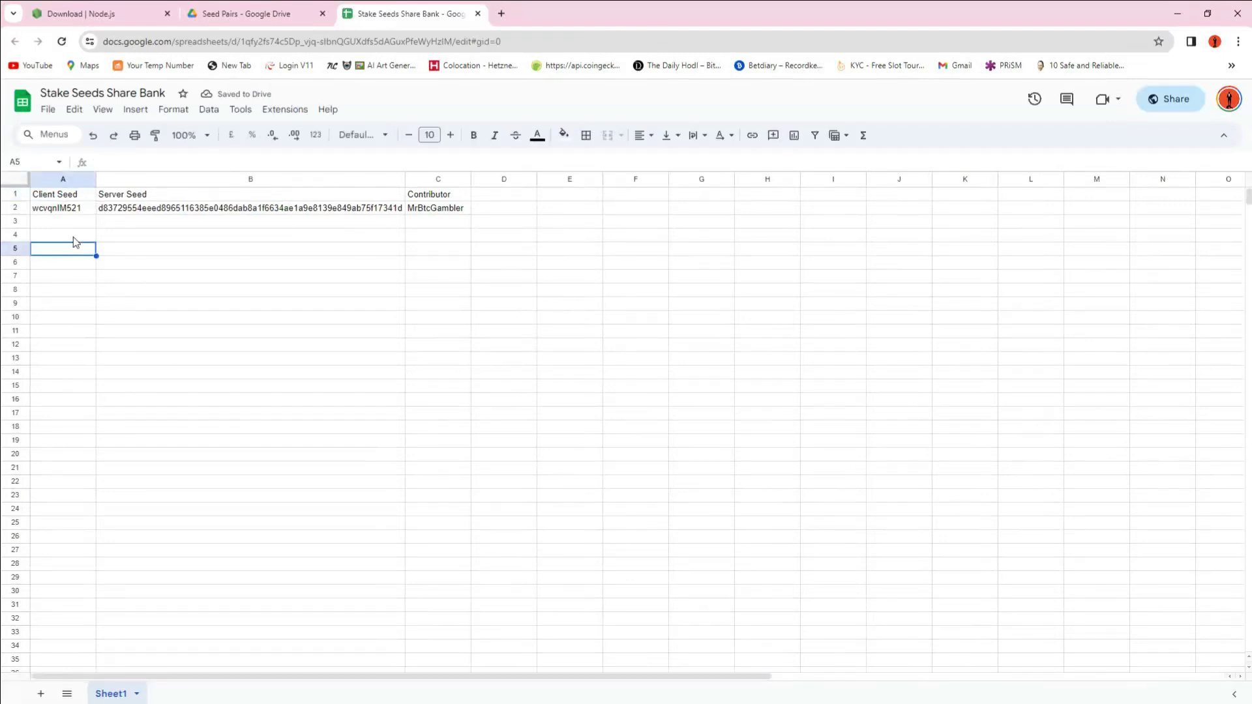
click(73, 209)
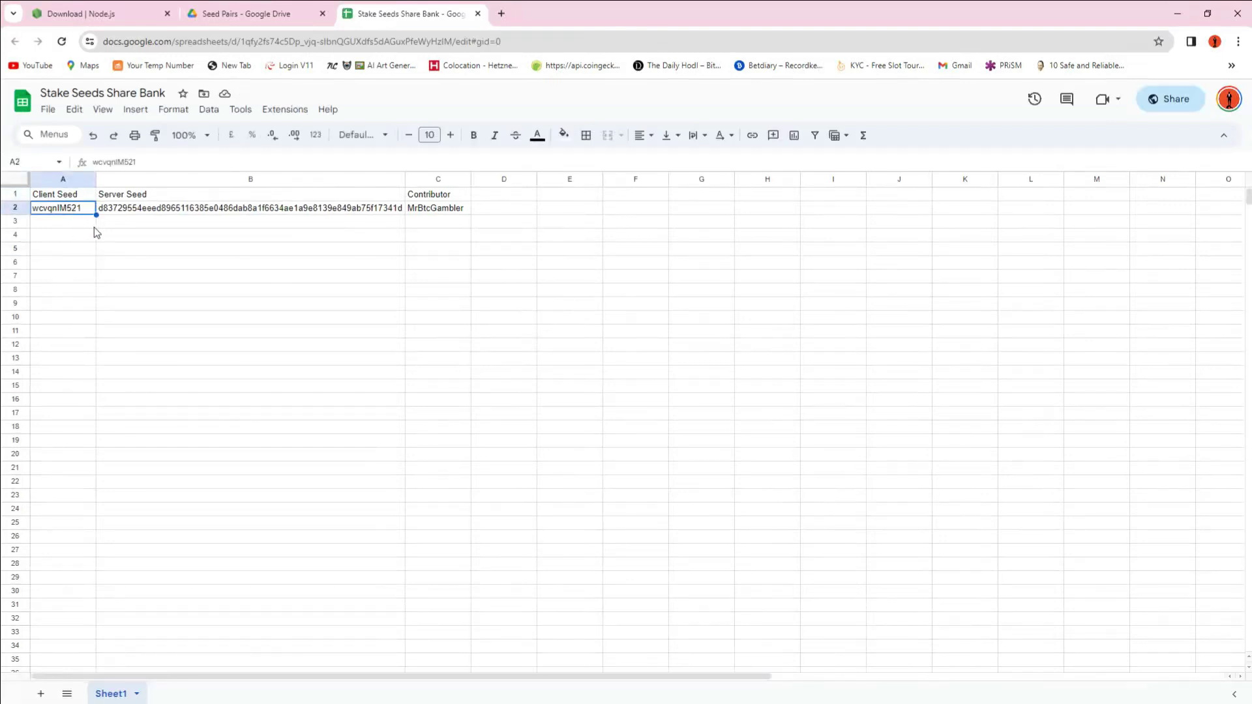
click(169, 212)
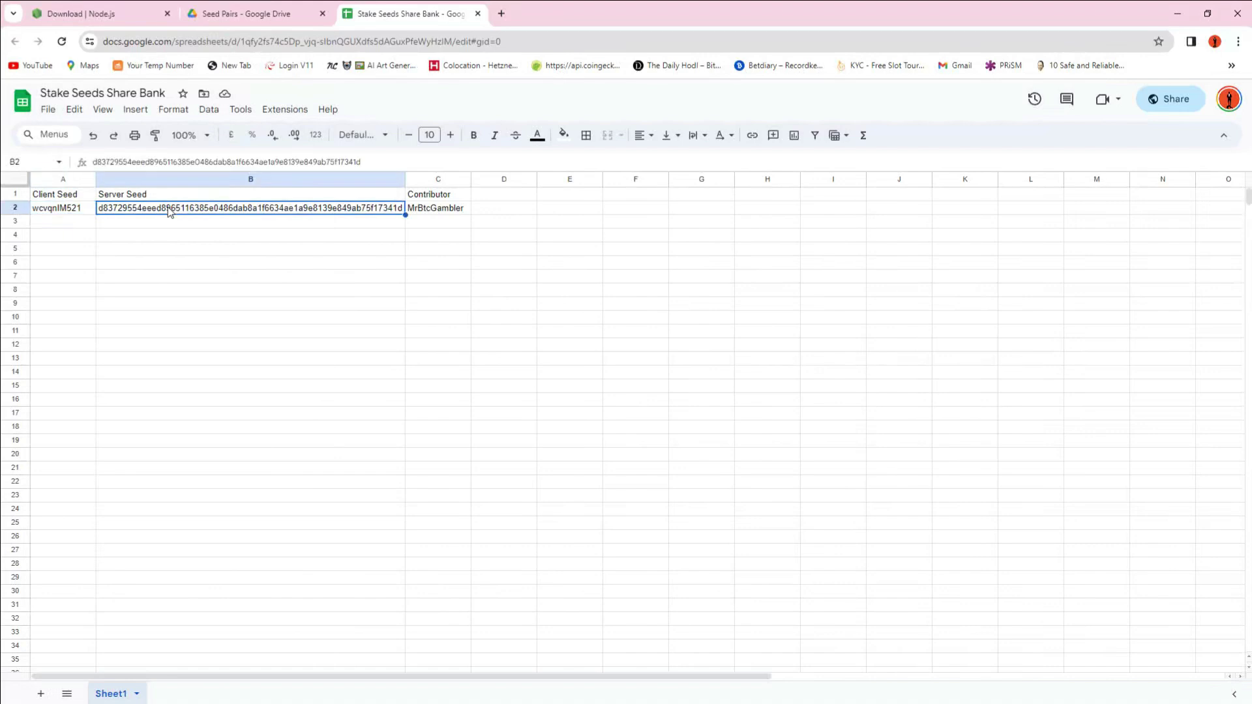
click(436, 210)
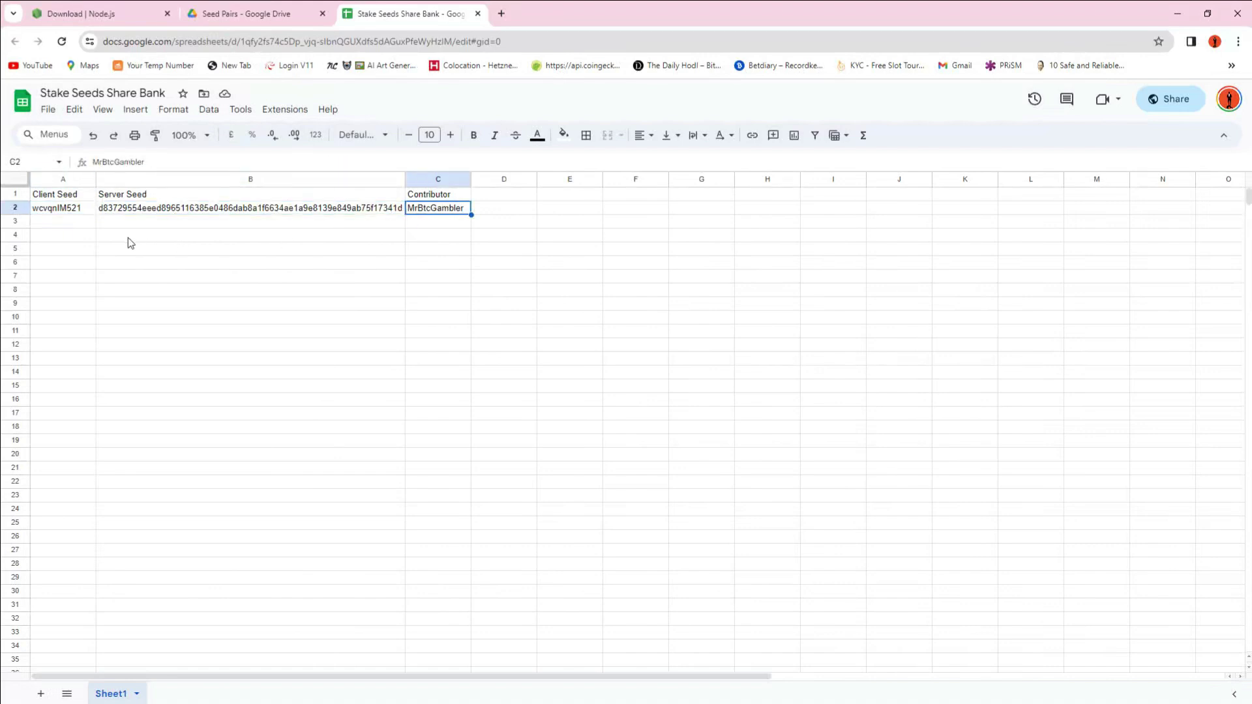
click(72, 223)
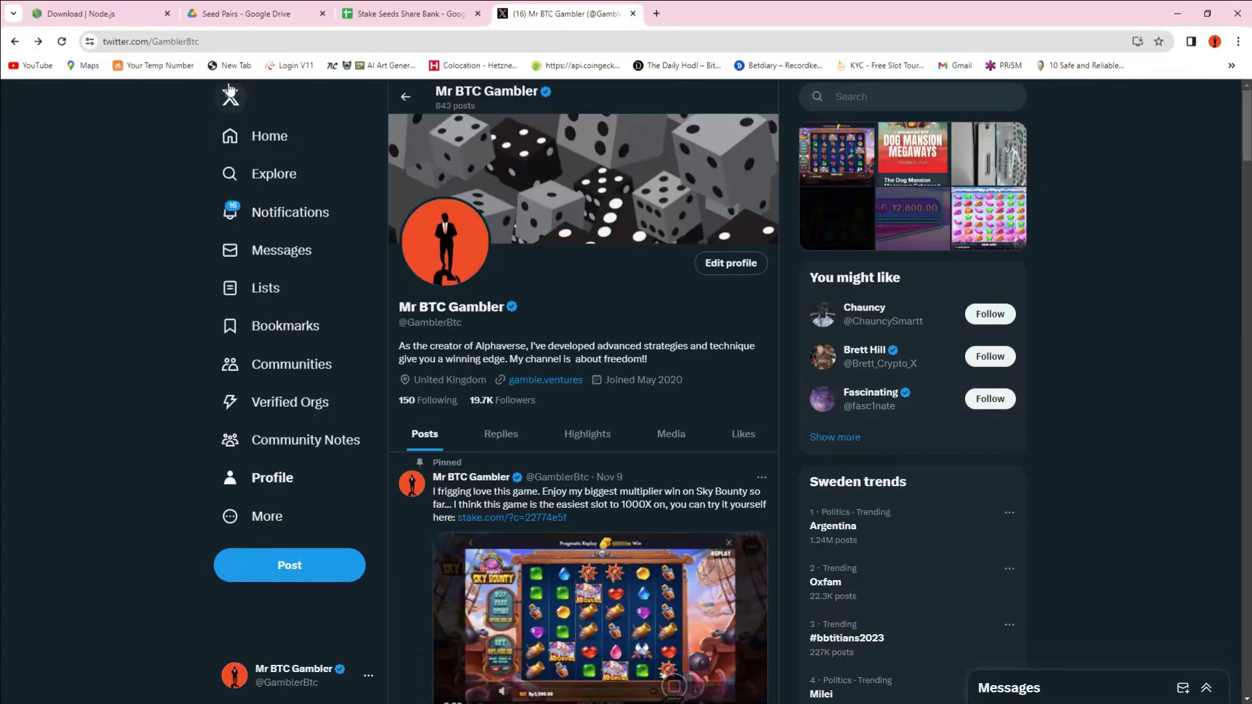
Highlight the web address of the Mr BTC Gambler Twitter profile.
click(225, 41)
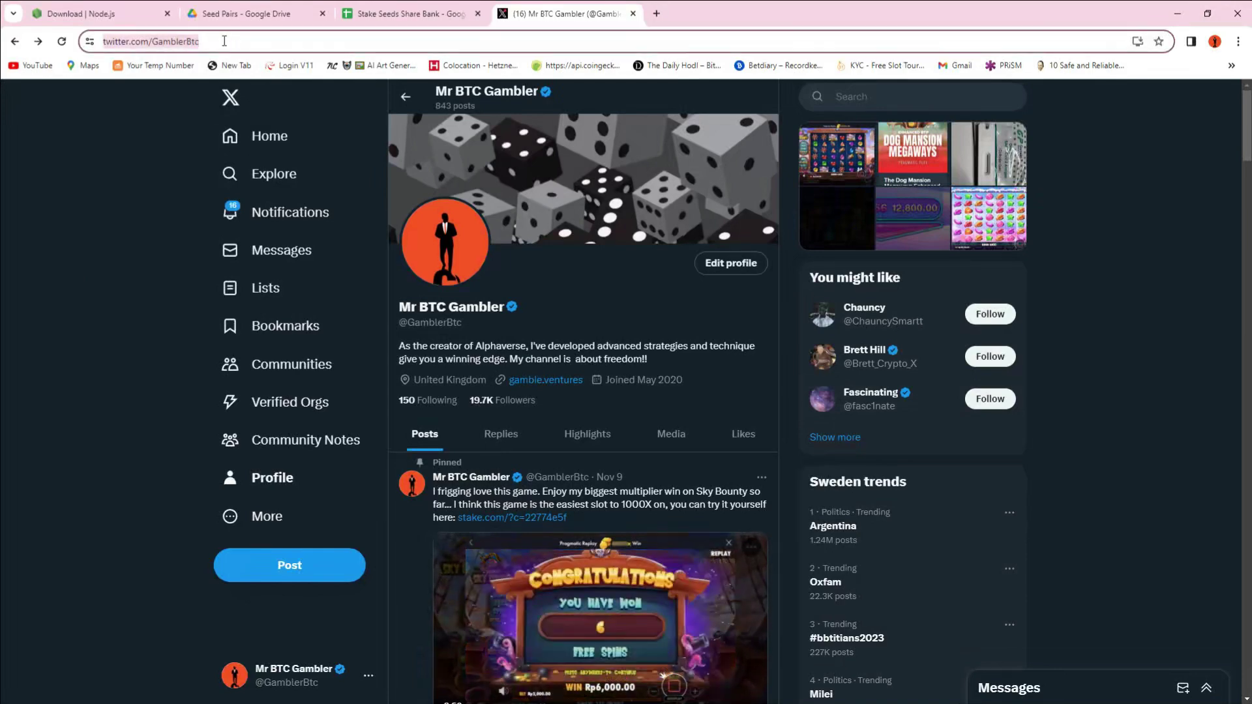